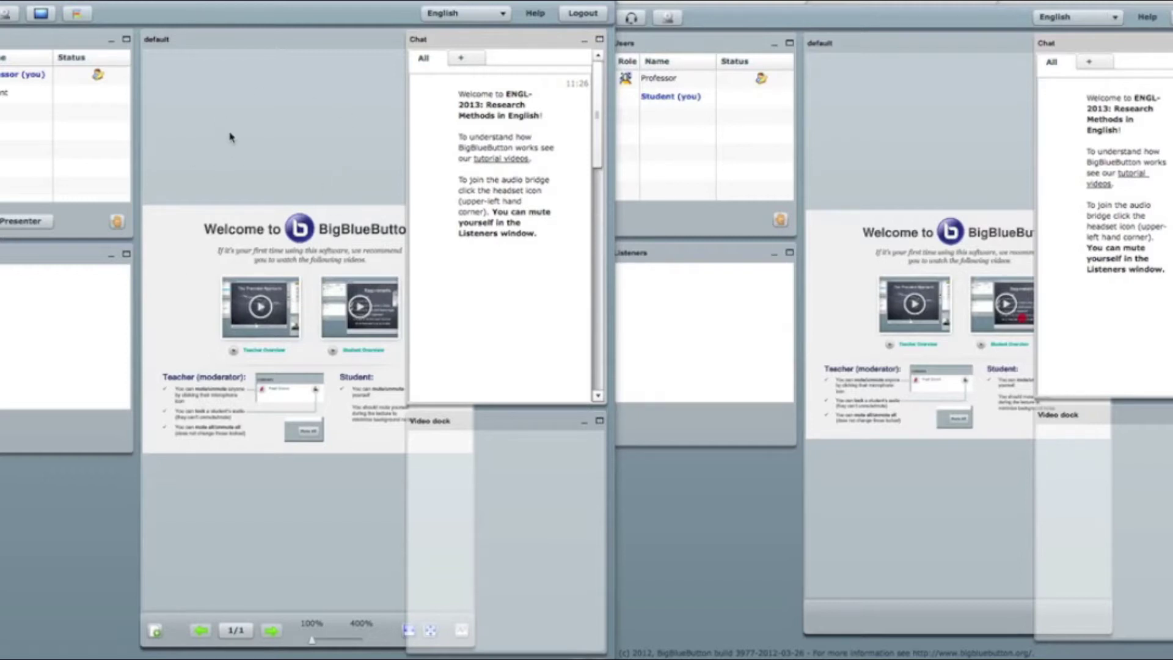
From the professor's session, start a new poll and center its creation form.
click(927, 138)
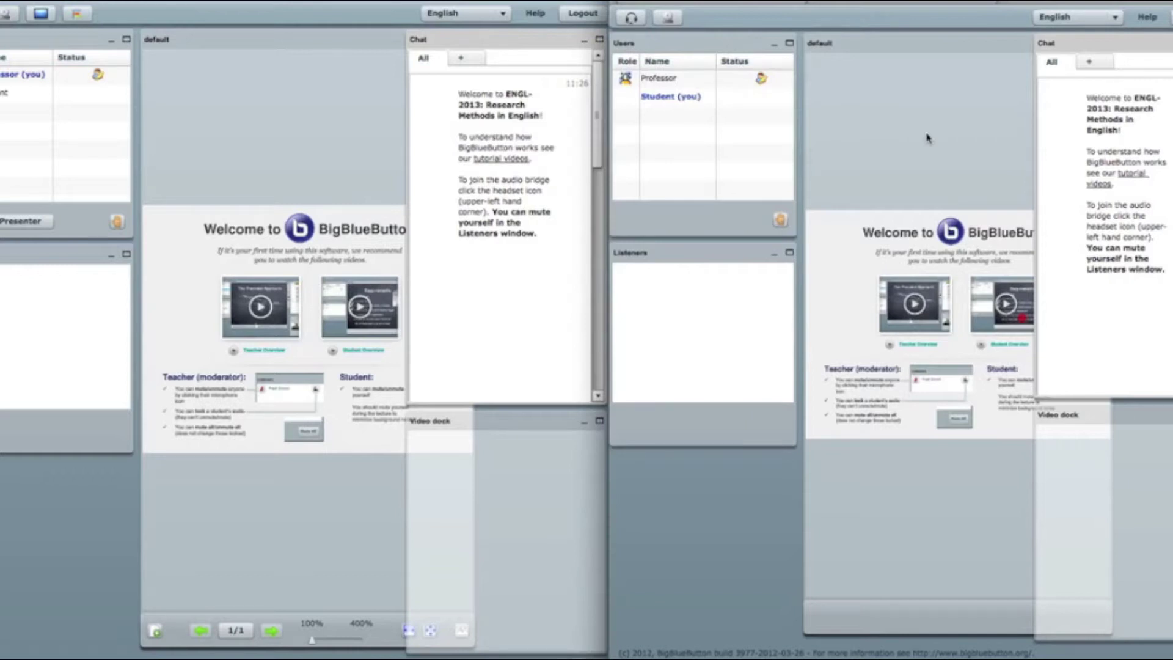
click(46, 331)
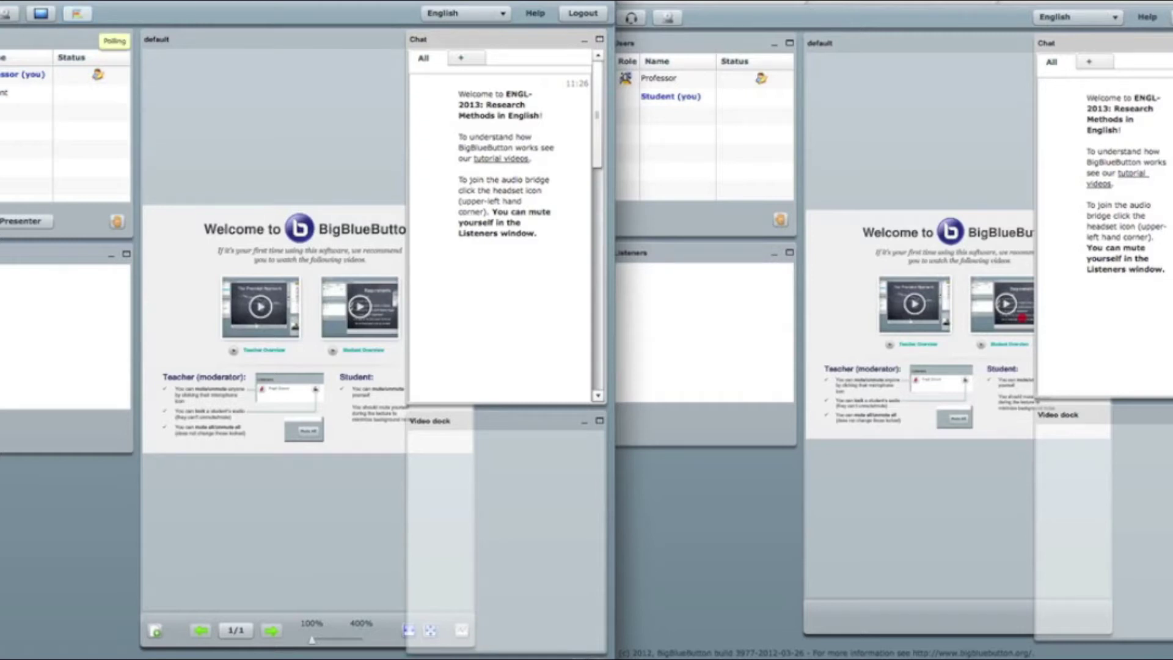
click(77, 14)
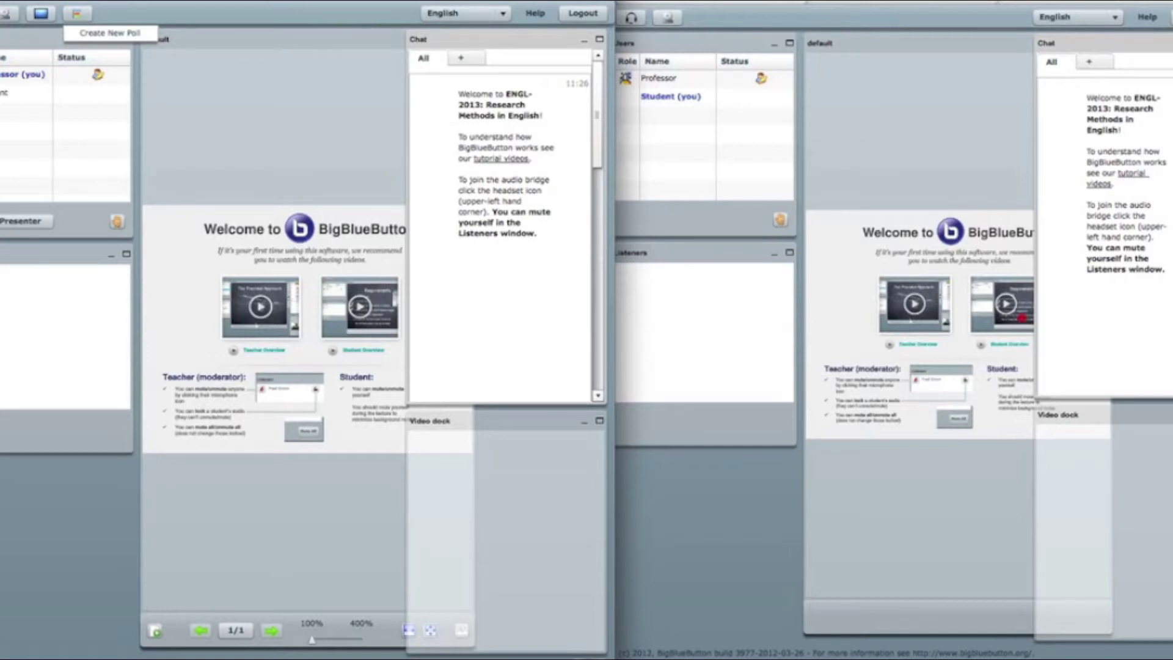
click(119, 35)
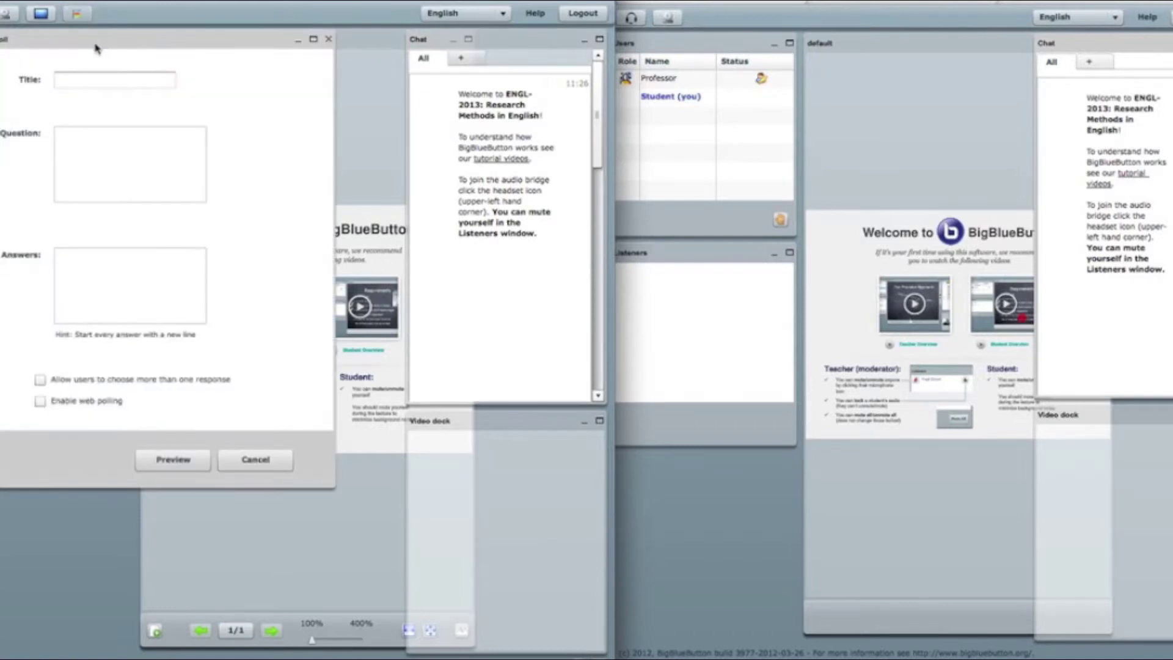
drag(94, 45, 292, 104)
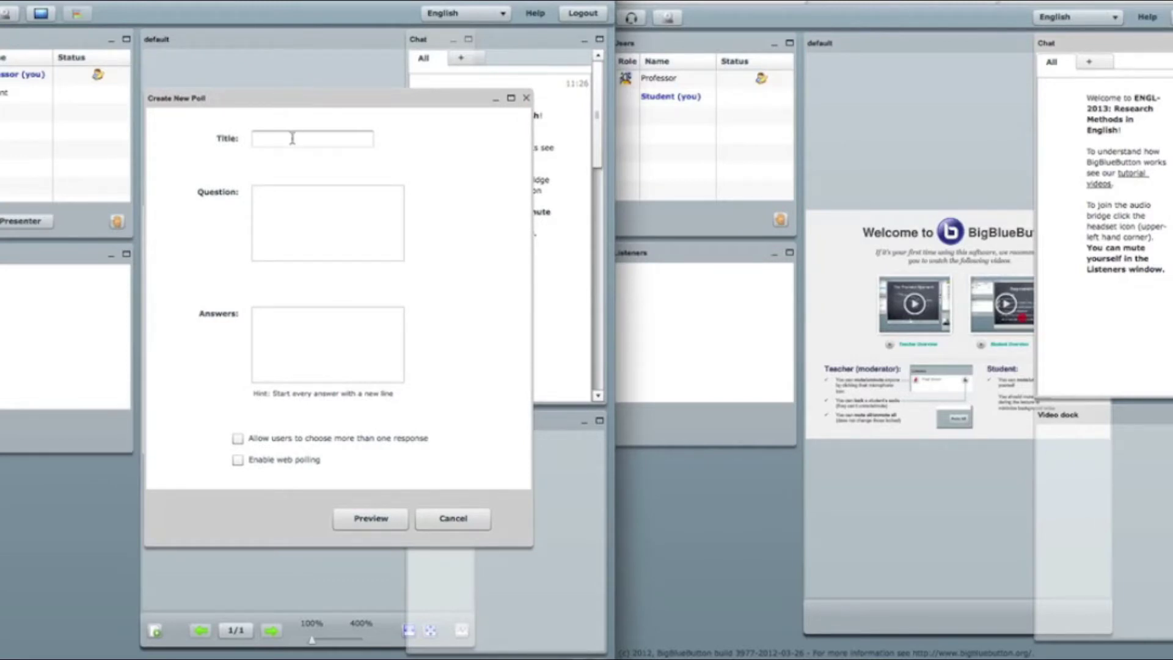
Title the poll 'Credit Cards' with the question 'Which credit card do you prefer ?'.
click(294, 139)
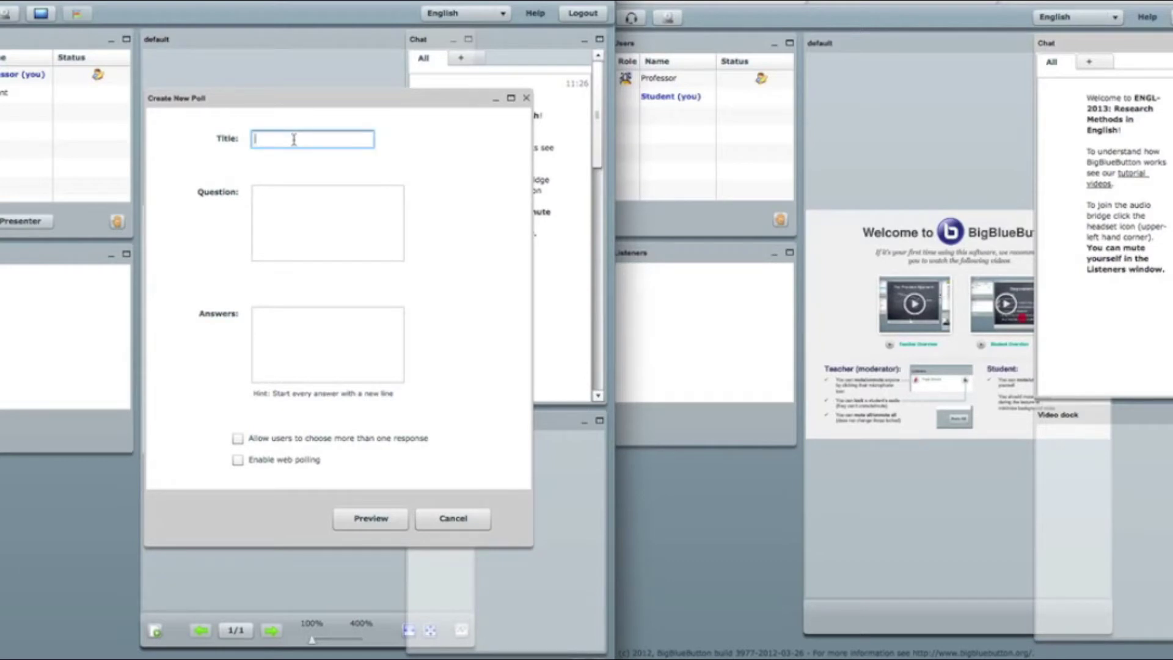
text(Credit Cards)
click(329, 228)
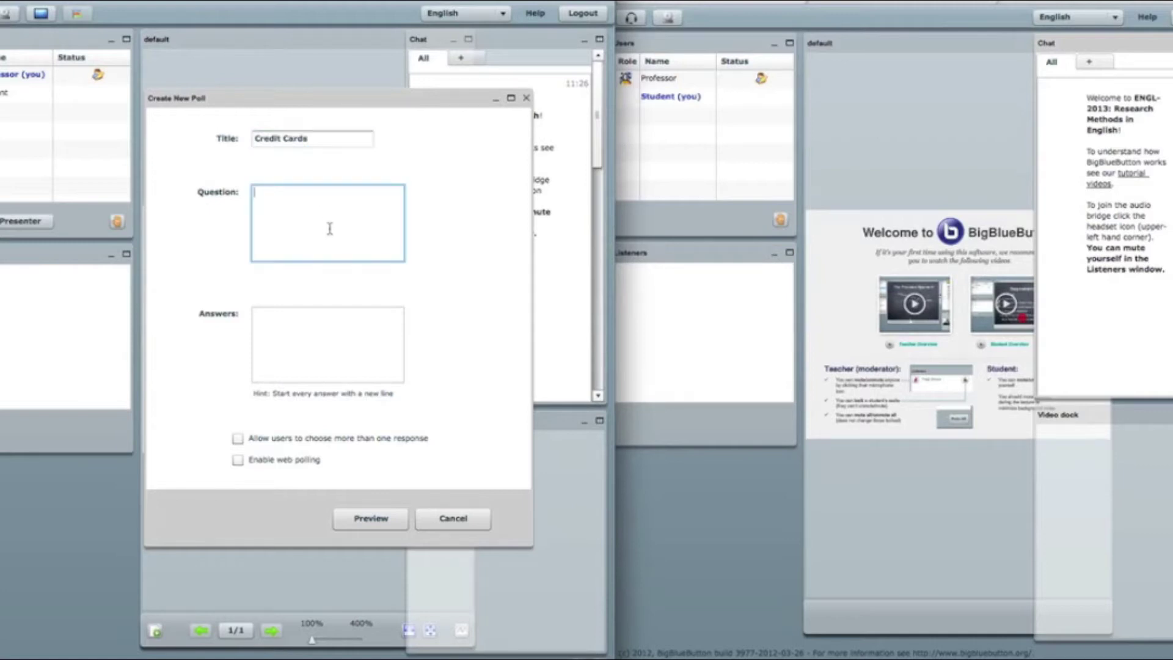
text(Which credit card do you prefer ?)
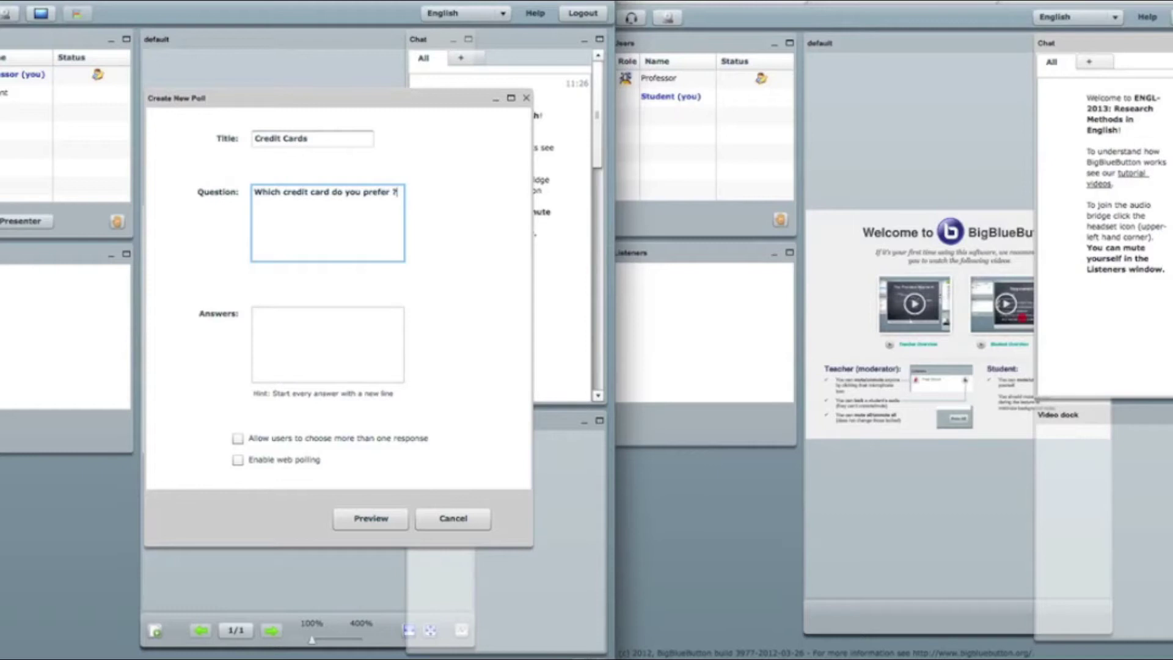
Enter answers MasterCard, Visa and Amex, leaving an empty line above Amex.
click(296, 330)
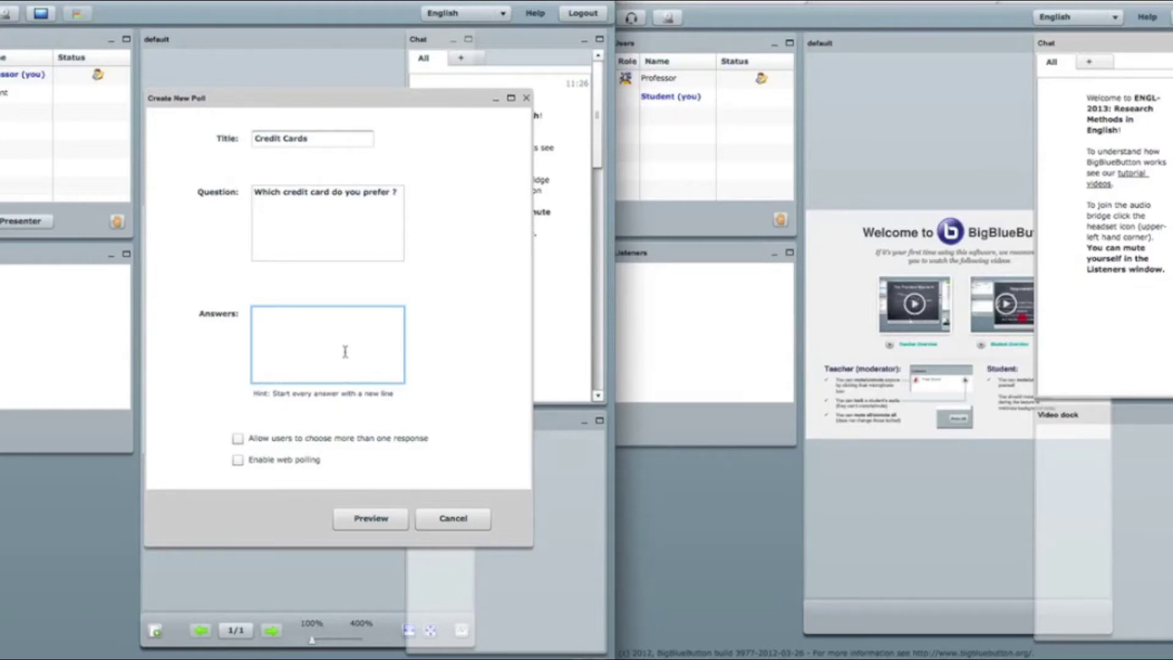
text(MasterCard )
text(Visa)
key(Return)
text(Amex)
key(Home)
key(Return)
click(300, 347)
Preview the poll and try selecting MasterCard and then Amex.
click(377, 520)
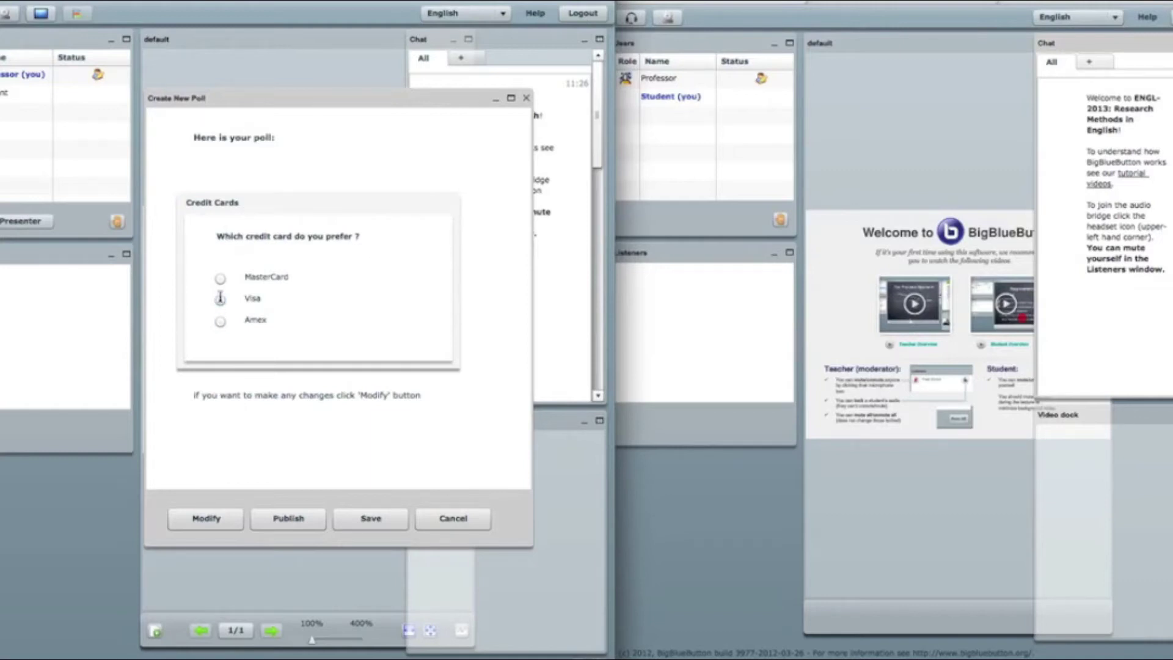
click(220, 279)
click(220, 321)
Insert 'Diners Club' as an answer between Visa and Amex.
click(216, 519)
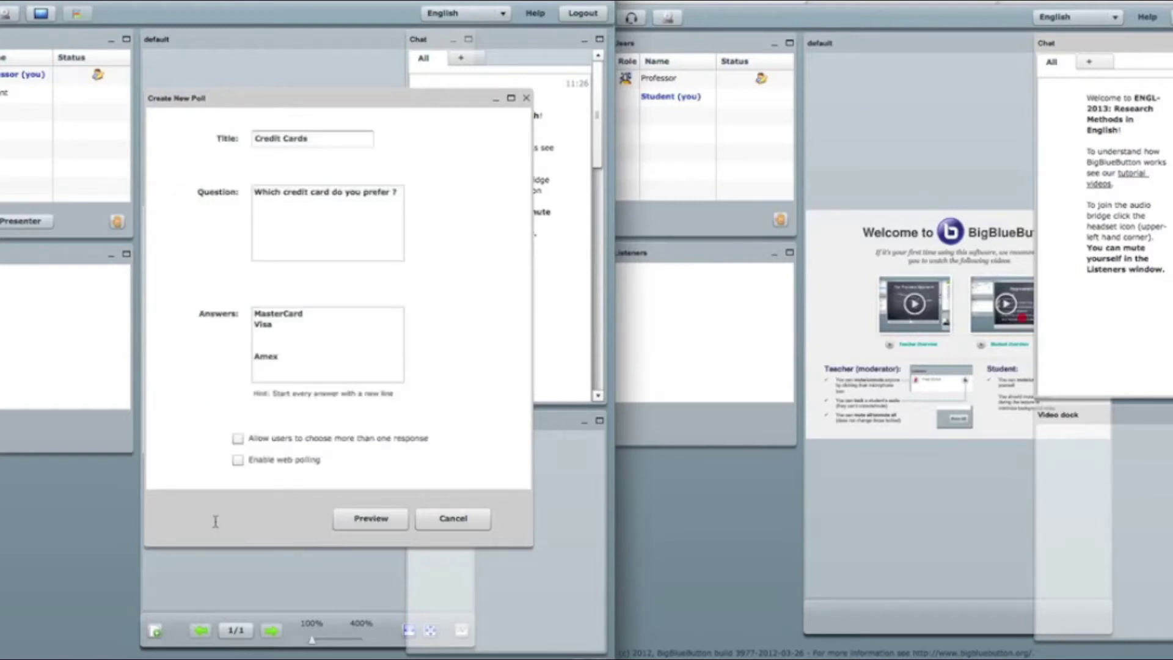
click(276, 346)
text(Di)
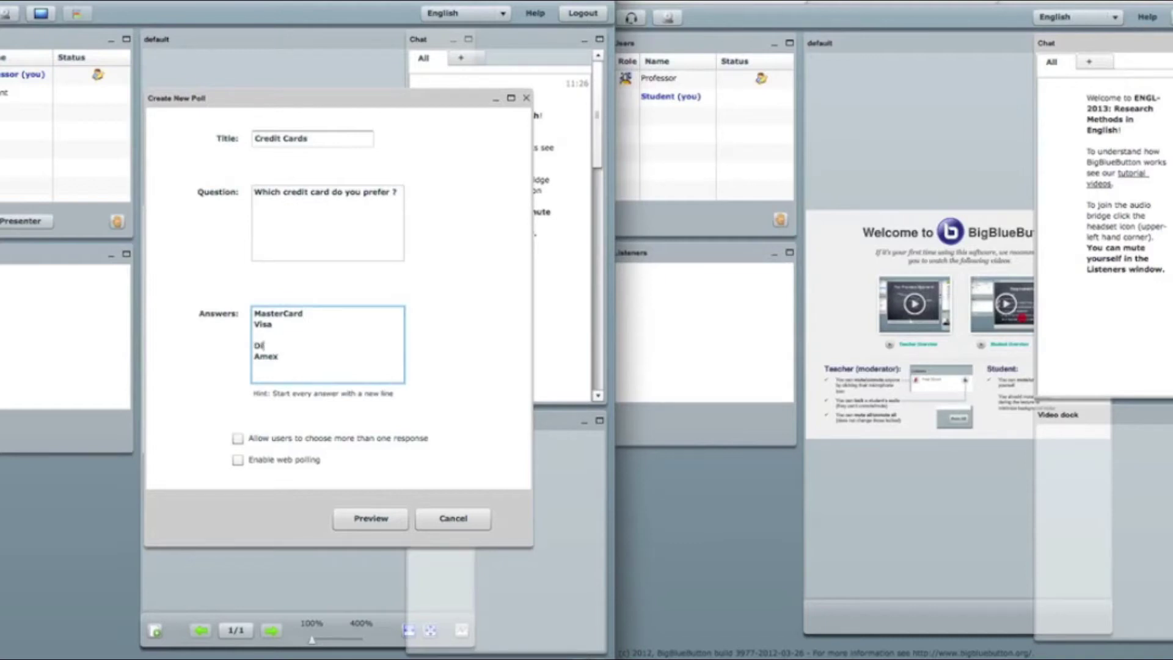
text(ners Club)
Allow multiple responses and enable web polling, then preview the updated poll.
click(237, 437)
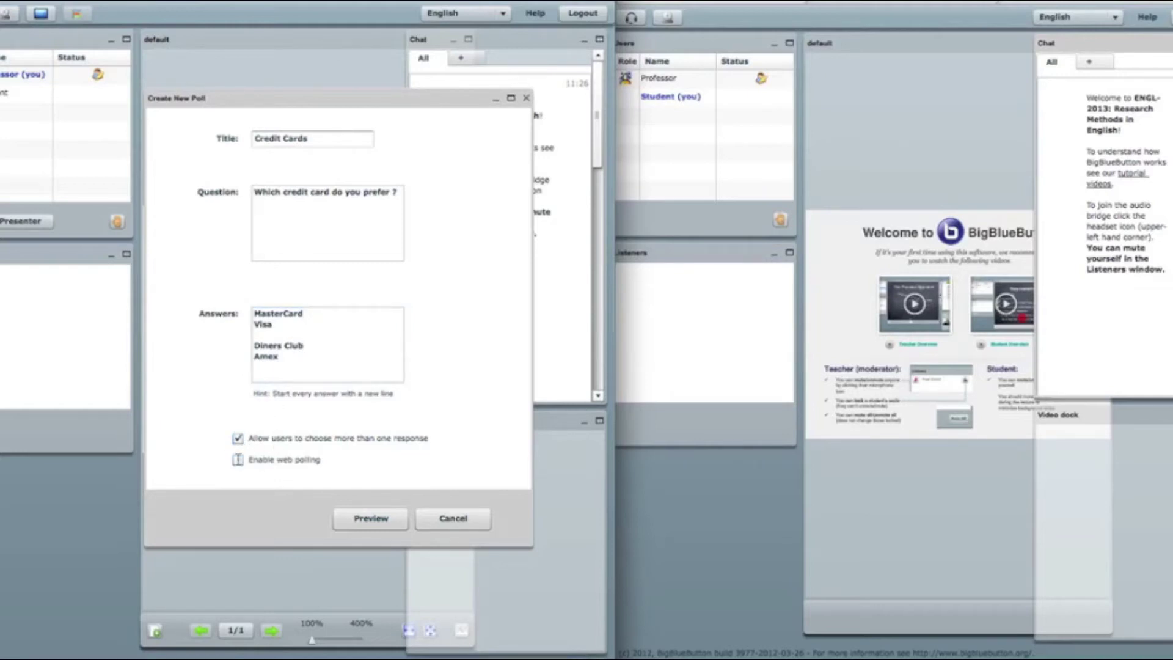
click(237, 460)
click(376, 514)
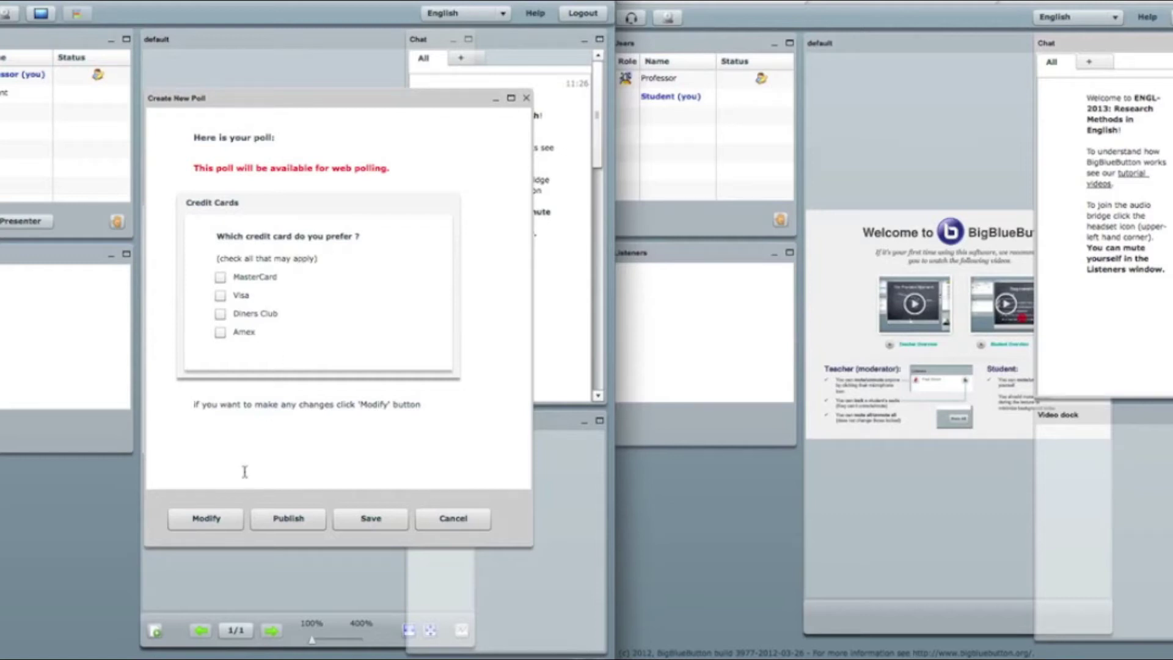
click(205, 526)
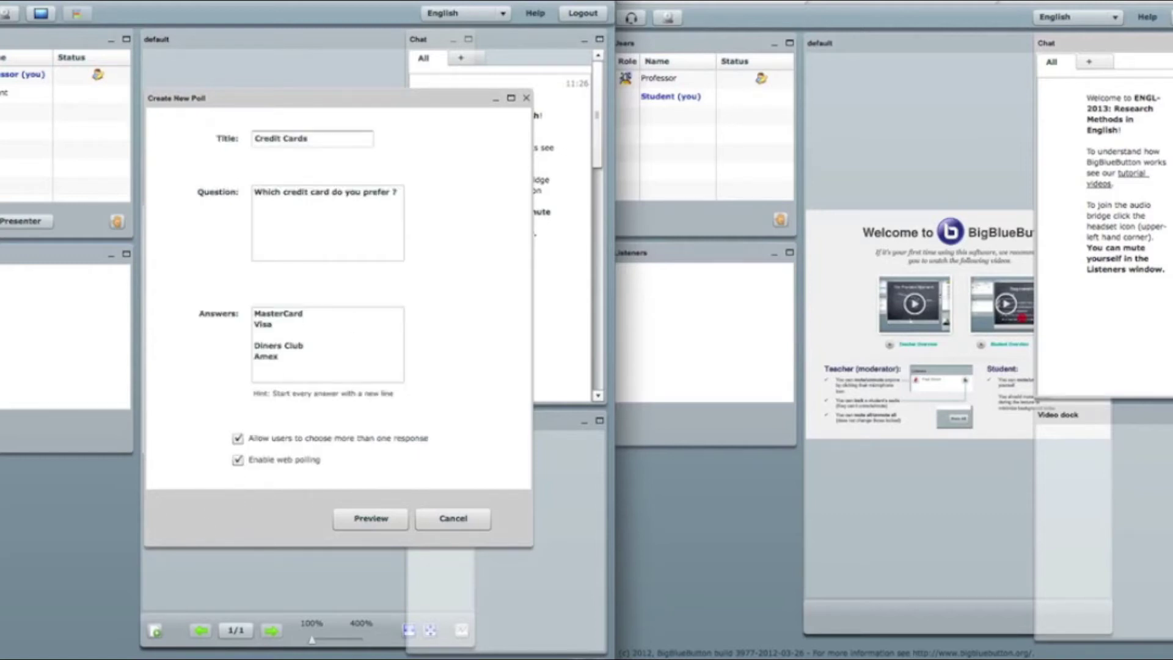
click(371, 517)
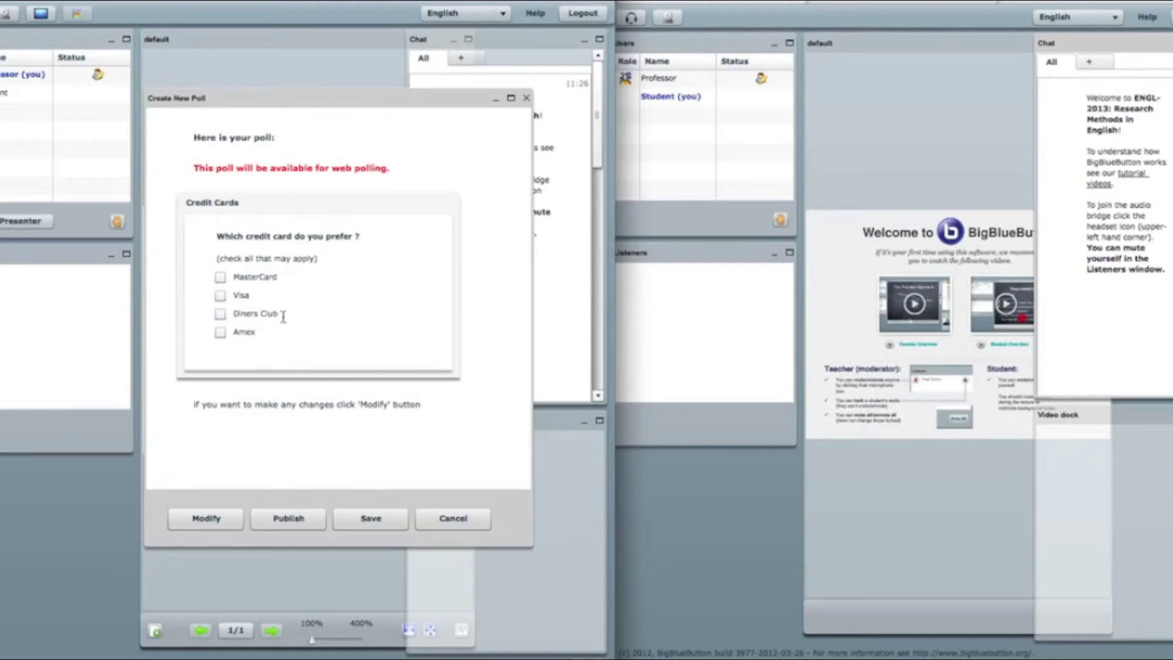
Tick and untick all four card checkboxes in the preview.
click(220, 276)
click(220, 295)
click(220, 313)
click(220, 332)
click(220, 313)
click(220, 295)
click(220, 276)
click(219, 332)
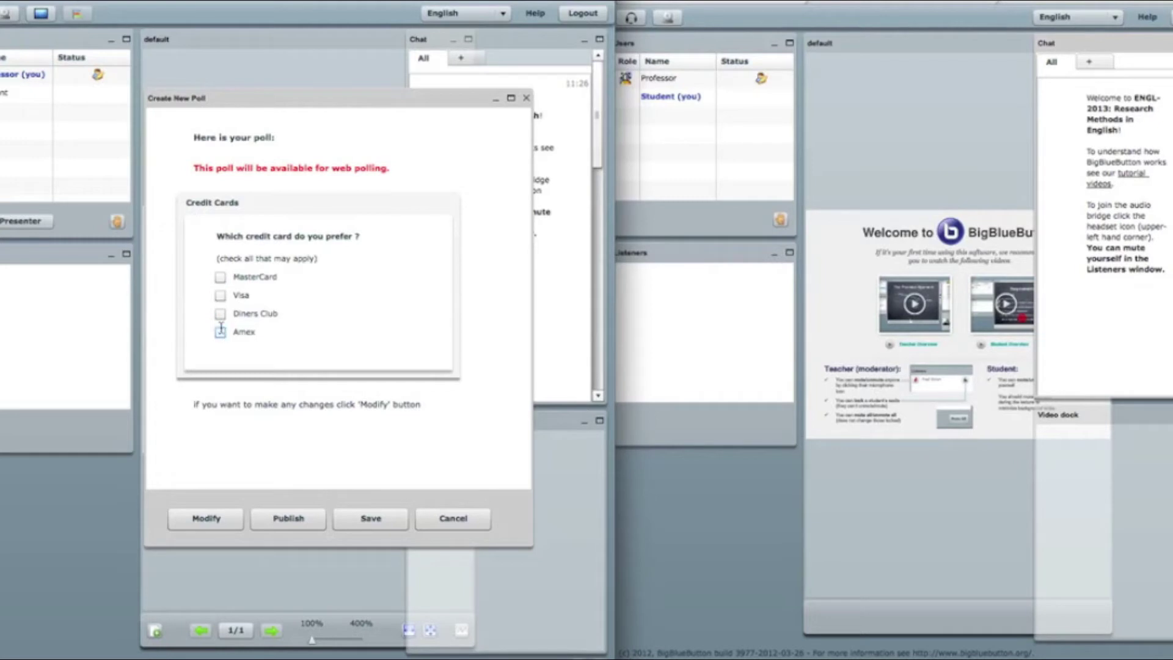
Tick Visa and Diners Club in the preview, then save the poll.
click(220, 277)
click(220, 277)
click(220, 295)
click(221, 313)
key(Tab)
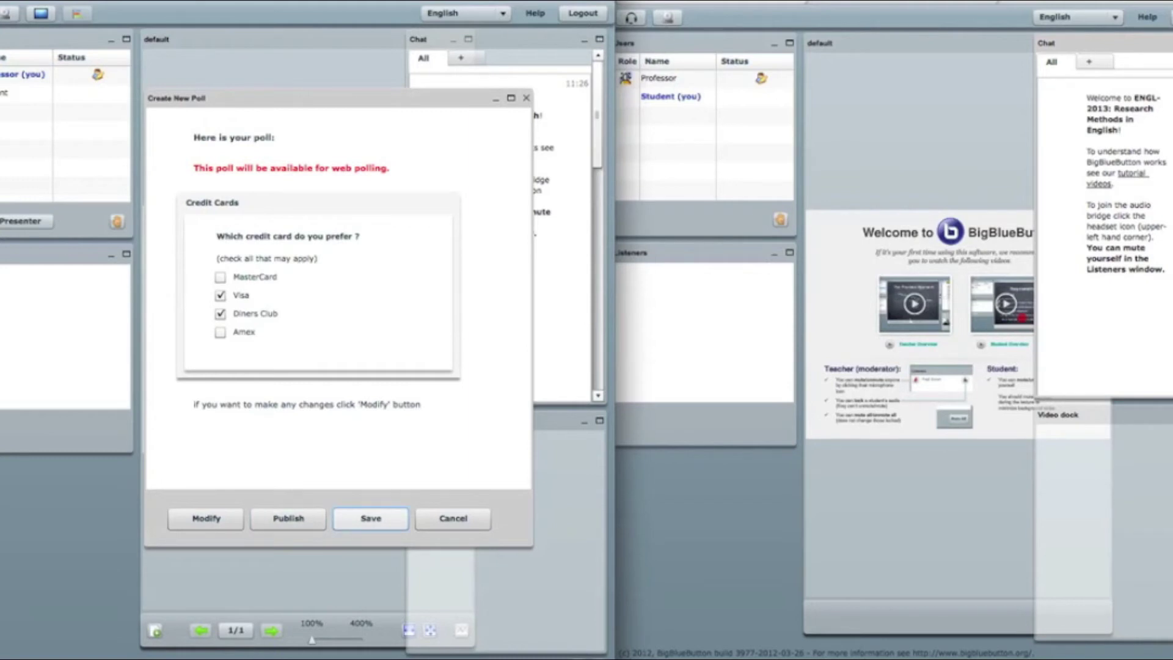
key(space)
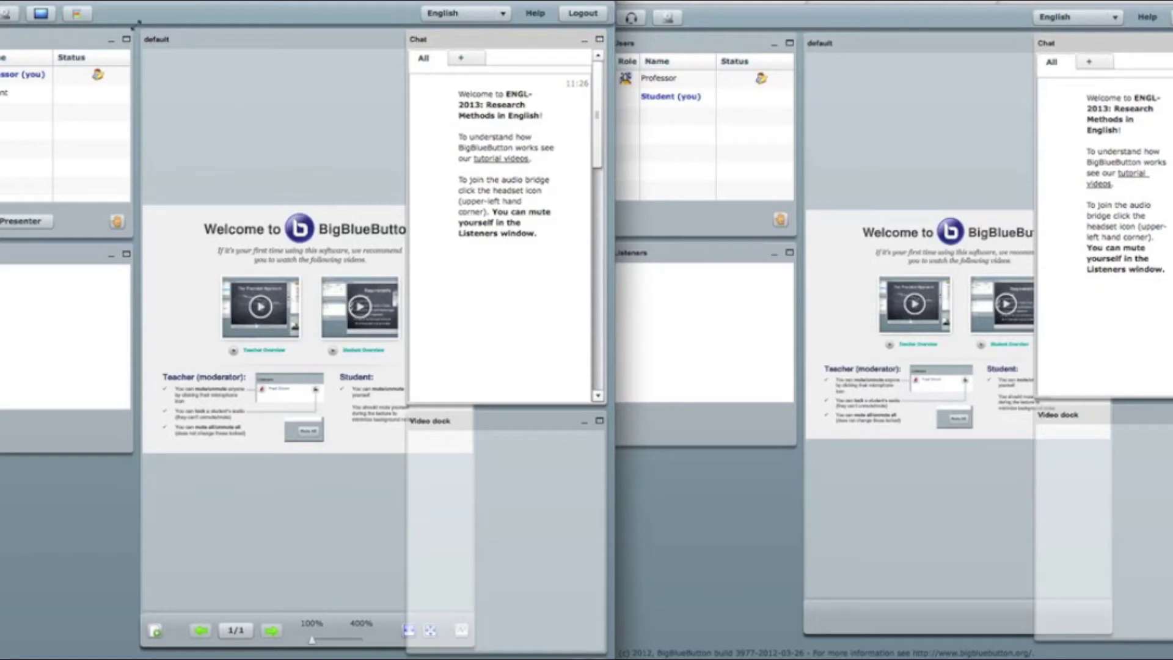
Show the polling dropdown listing Create New Poll and the saved Credit Cards poll.
click(77, 13)
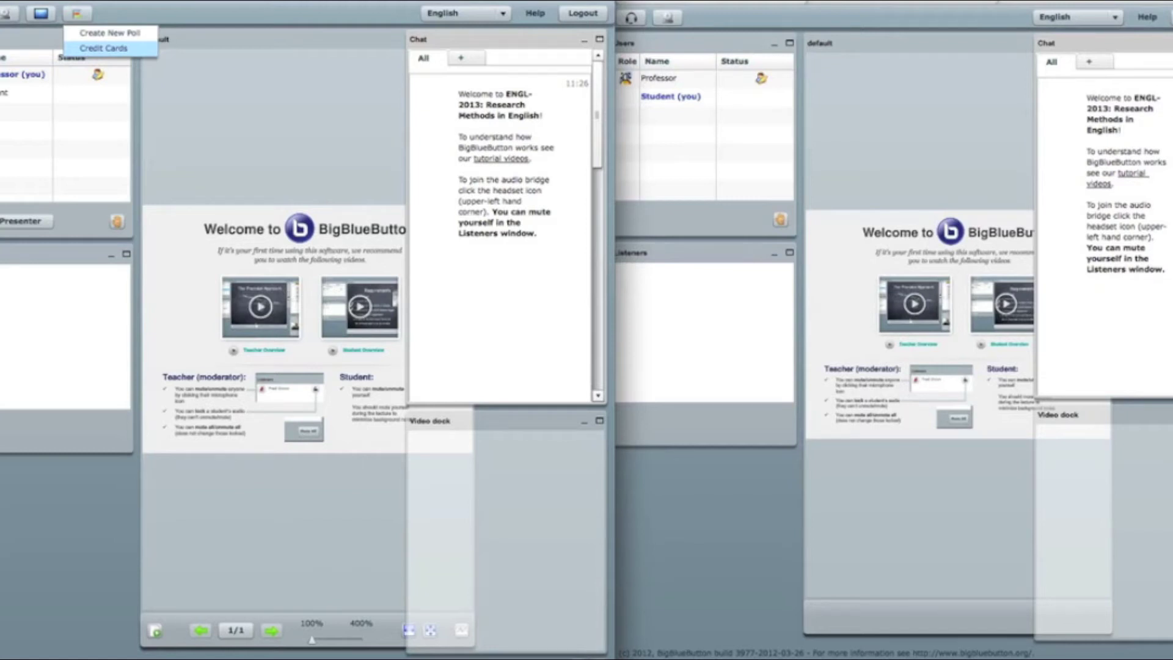
Reopen the saved Credit Cards poll and preview it.
click(103, 48)
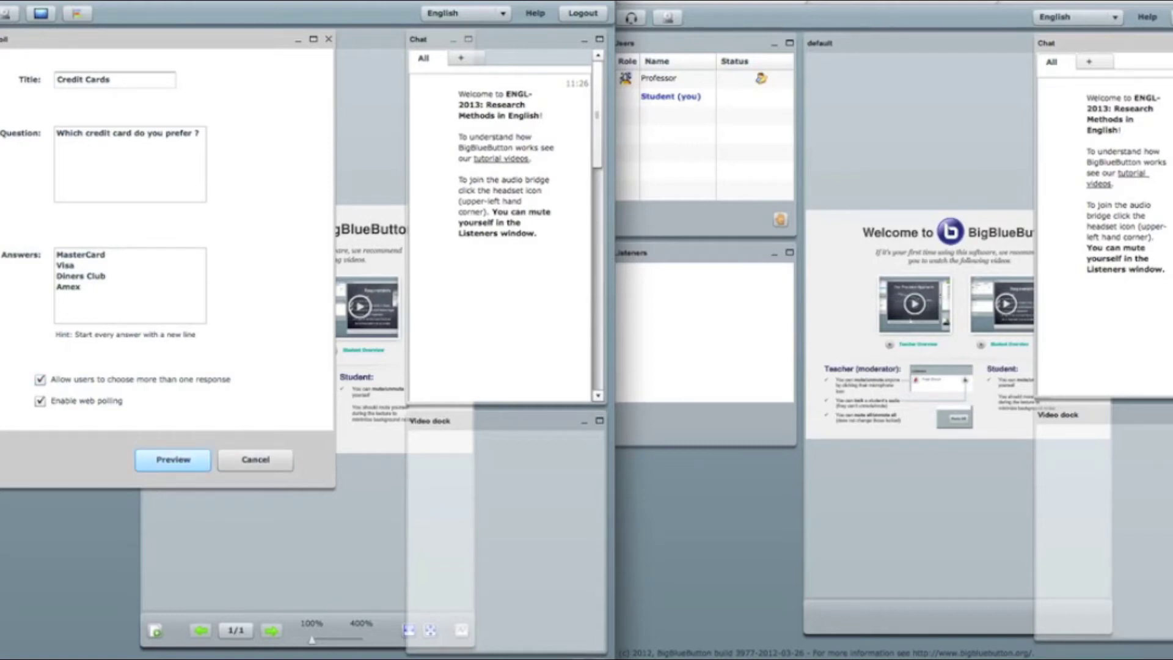
click(173, 460)
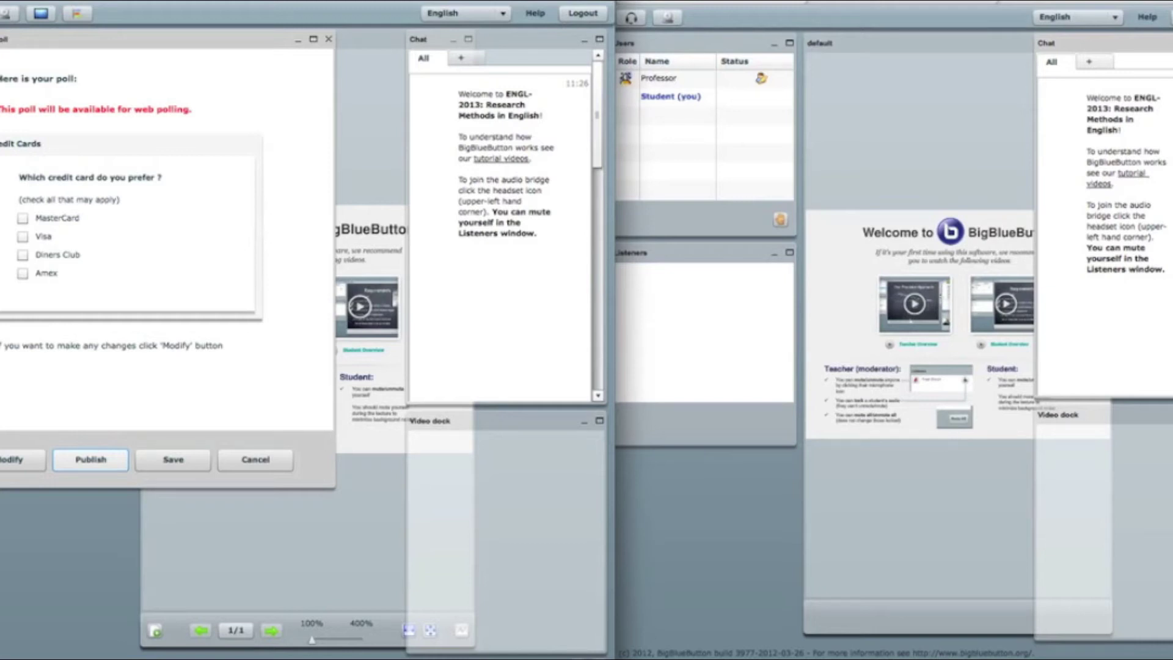
Publish the Credit Cards poll and move the student's voting window off the users list.
click(90, 459)
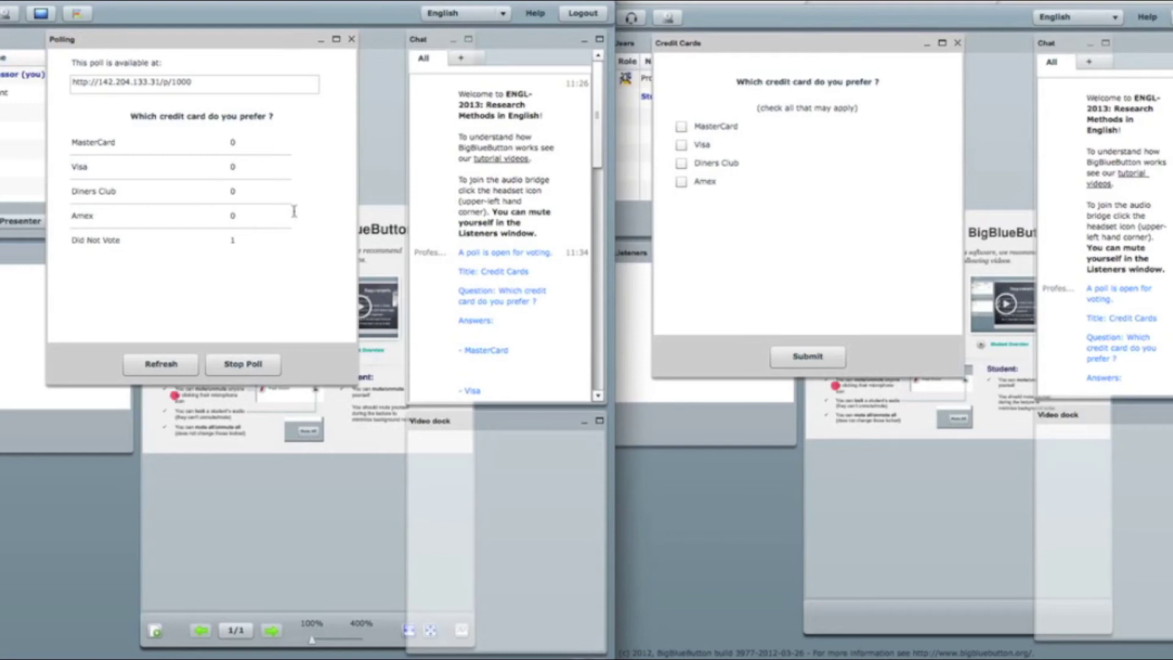
drag(229, 40, 225, 86)
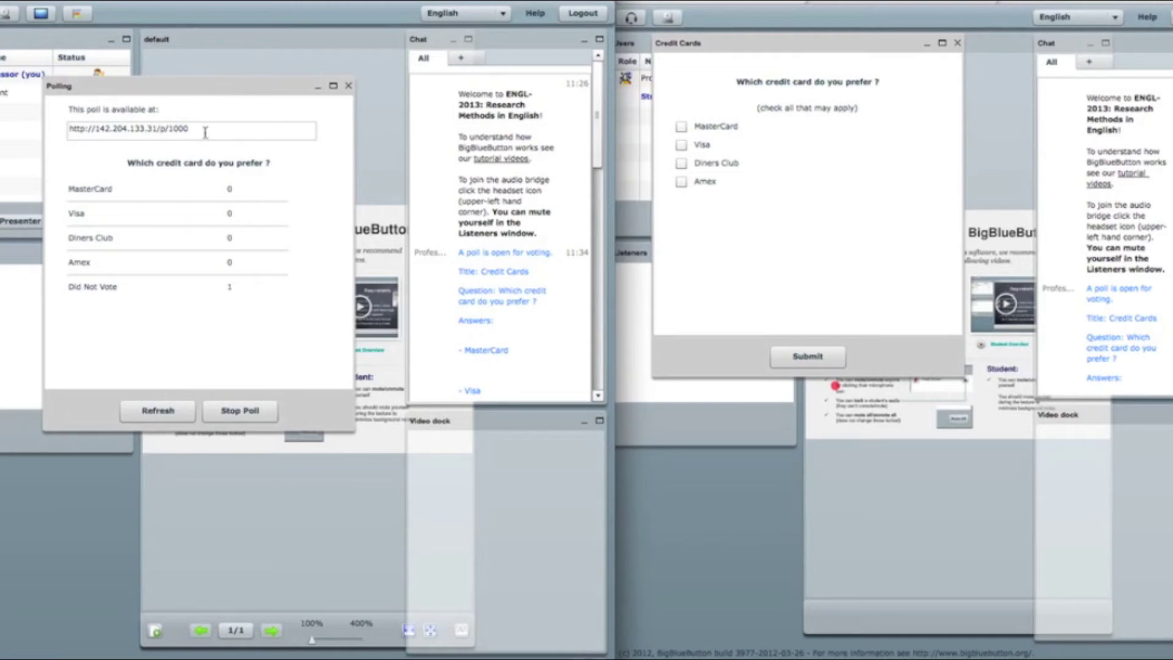
drag(205, 131, 91, 125)
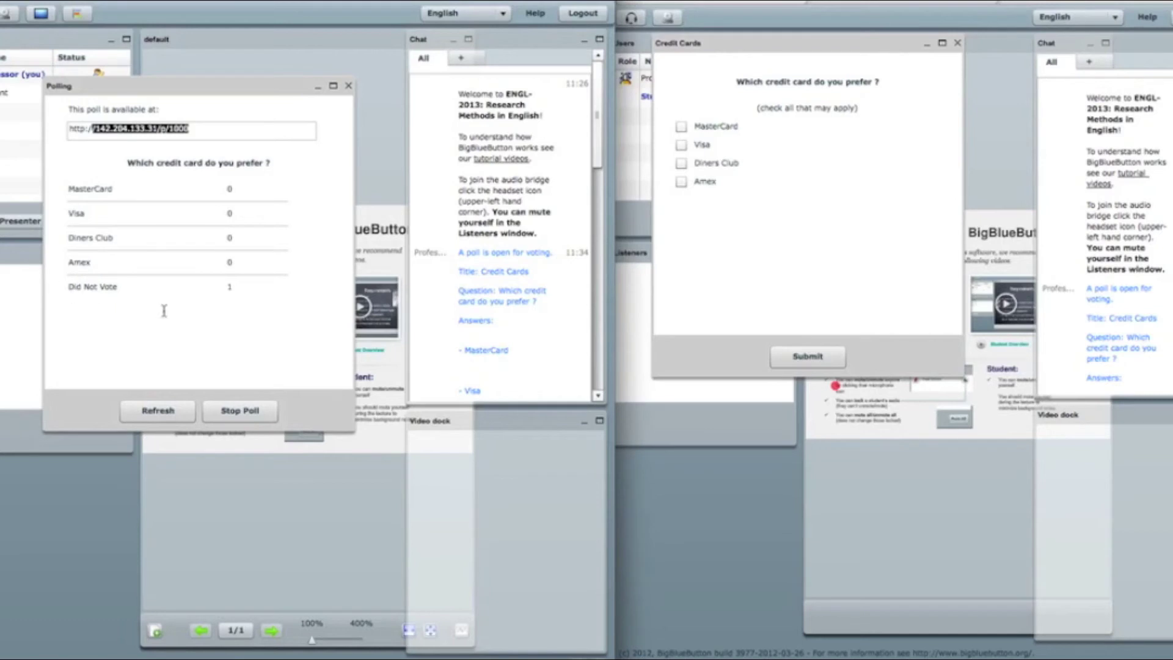
click(761, 204)
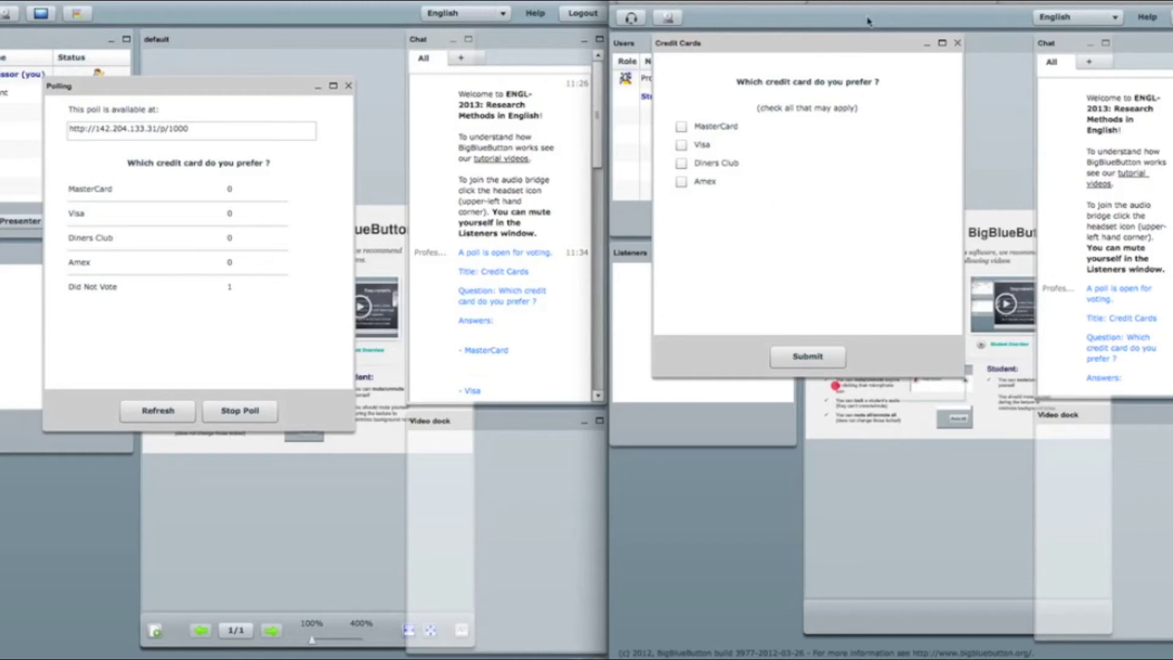
drag(856, 48, 1023, 60)
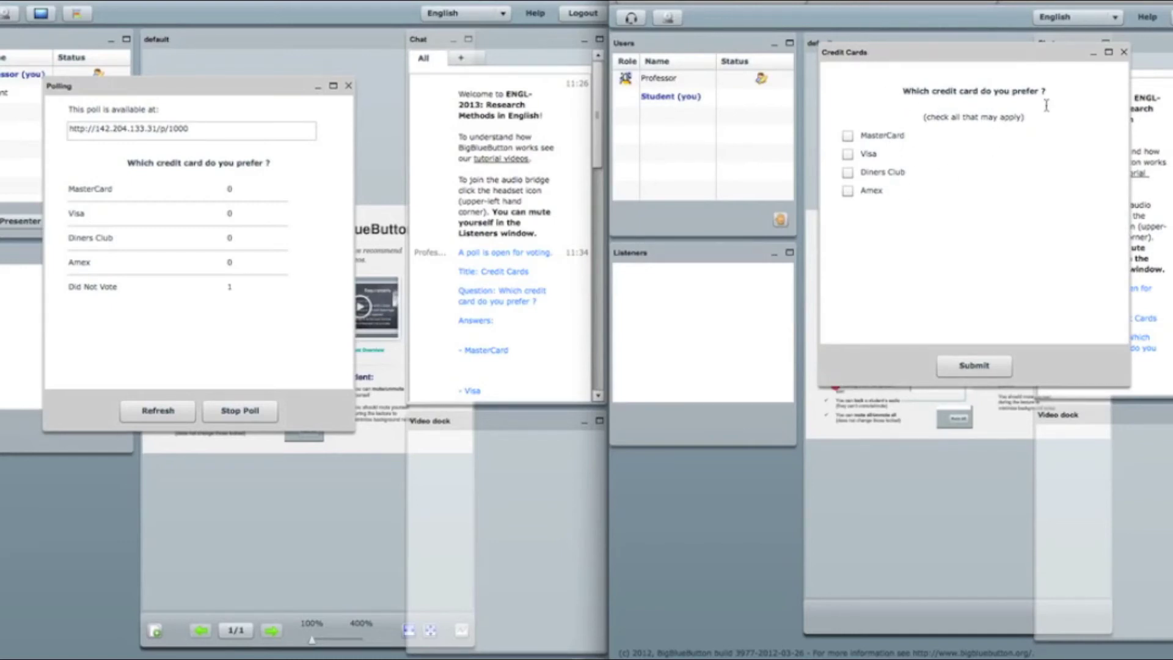
Submit the student's vote for MasterCard and Amex, then refresh the professor's results to 50% each.
click(847, 136)
click(847, 155)
click(848, 155)
click(848, 190)
click(984, 367)
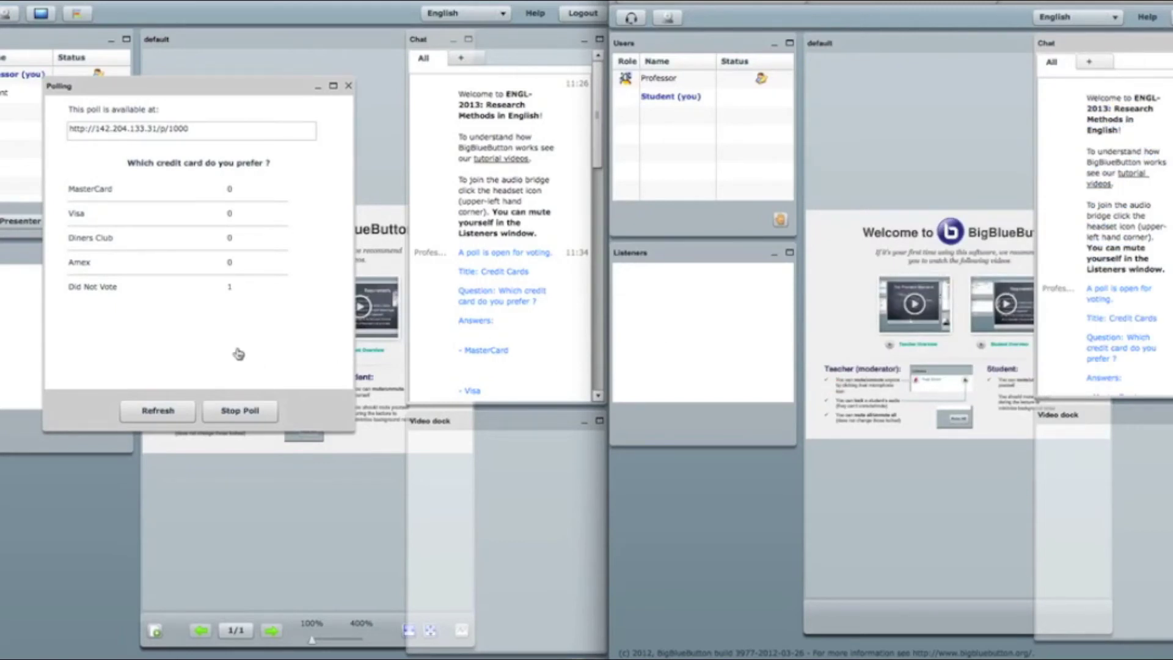
click(239, 353)
click(171, 414)
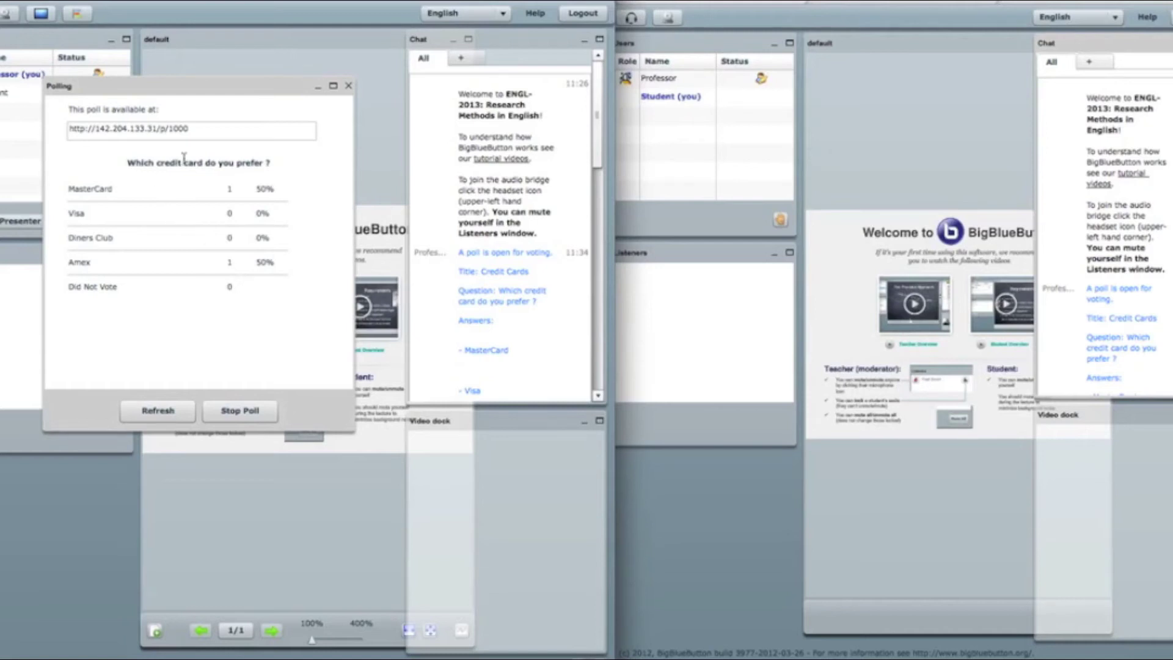
Copy the poll's web address and switch the right window to the Demo Server page.
drag(192, 131, 43, 119)
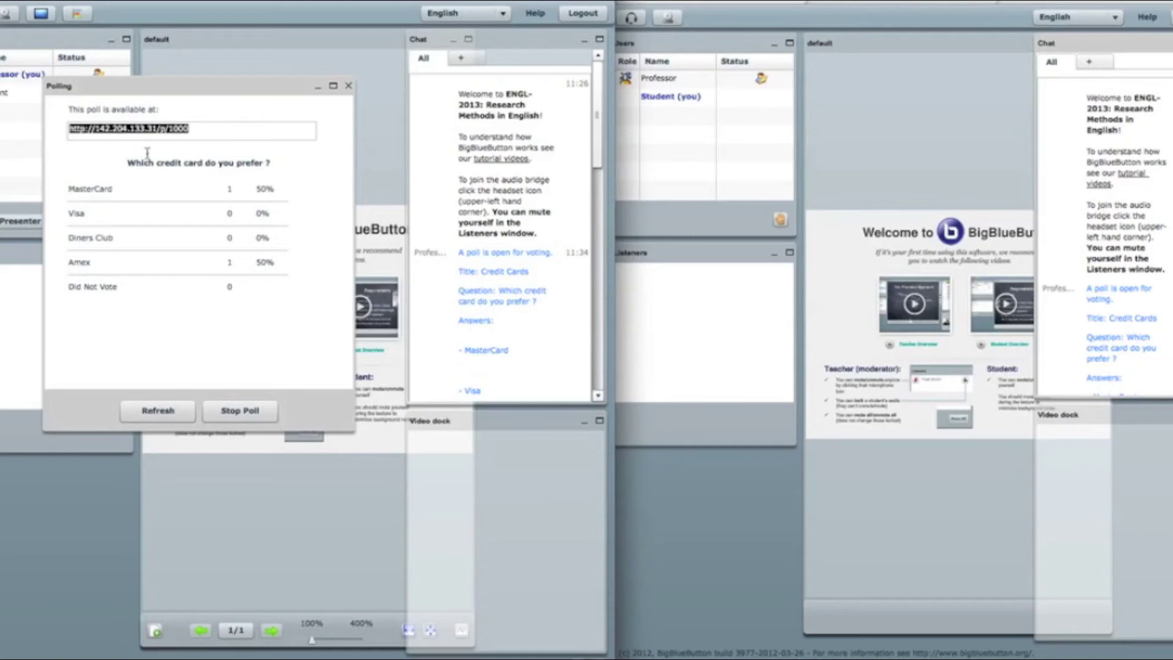
right_click(155, 123)
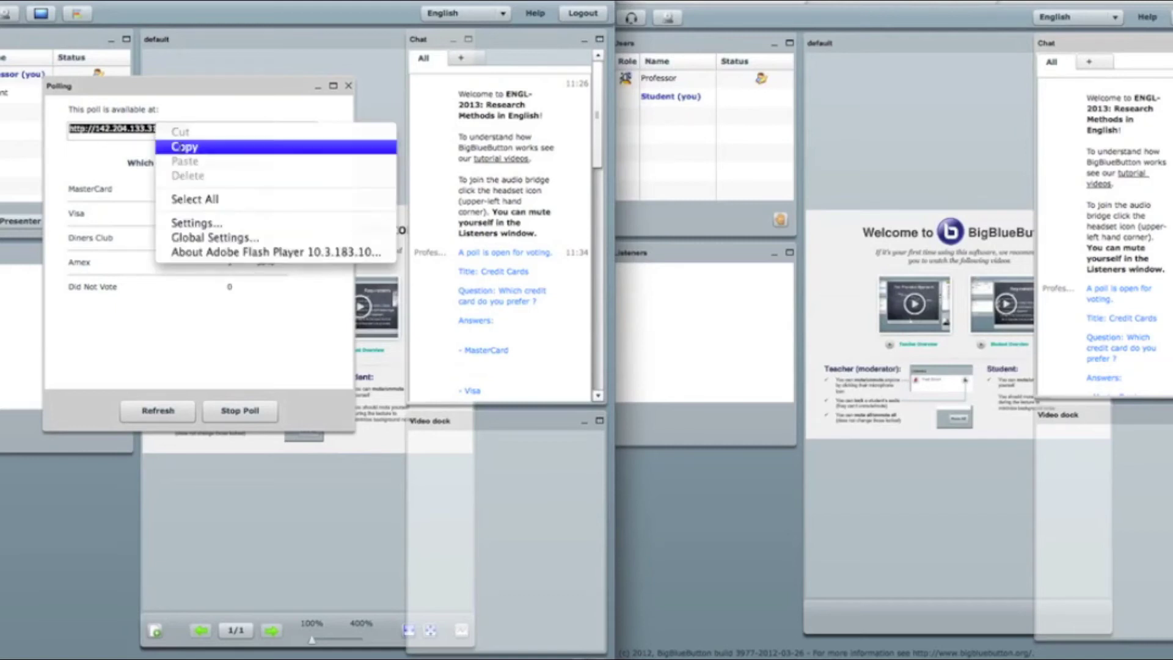
click(177, 147)
click(244, 131)
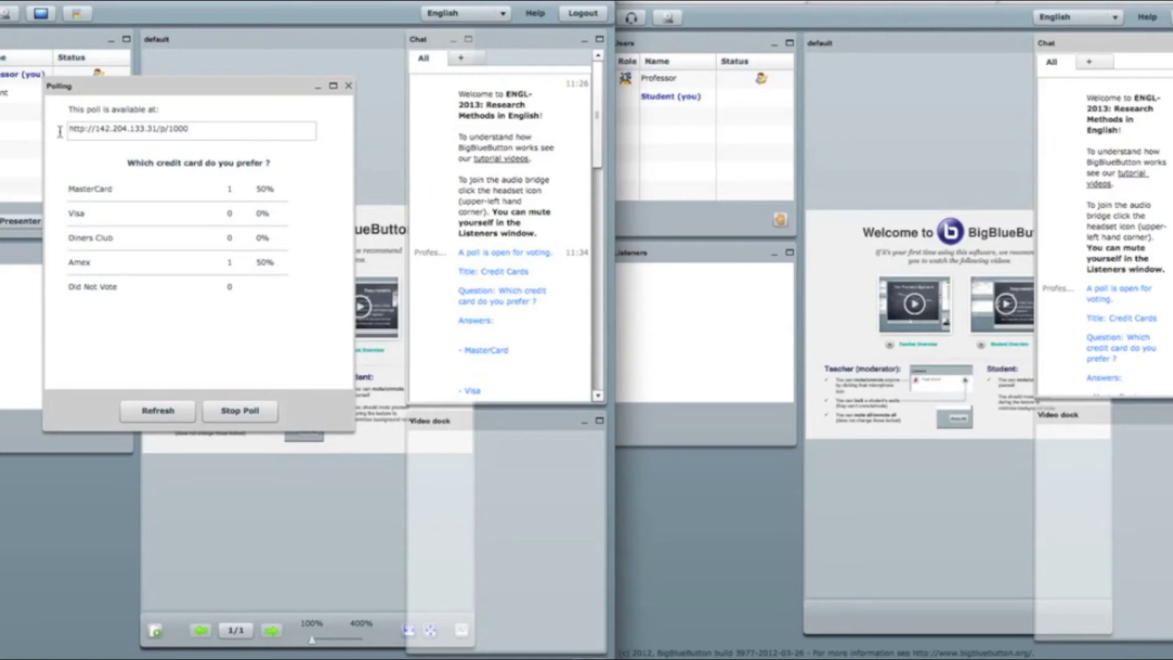
click(916, 3)
click(916, 3)
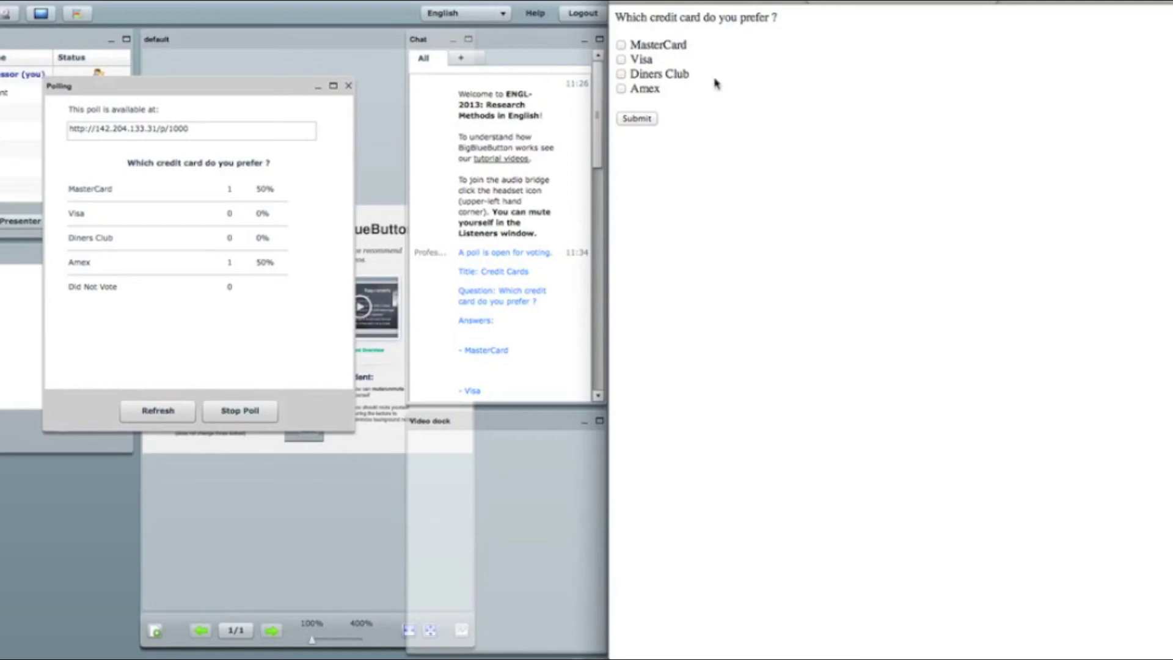
Submit a web vote for MasterCard and Visa, then return to the student's client.
click(621, 46)
click(621, 60)
click(641, 119)
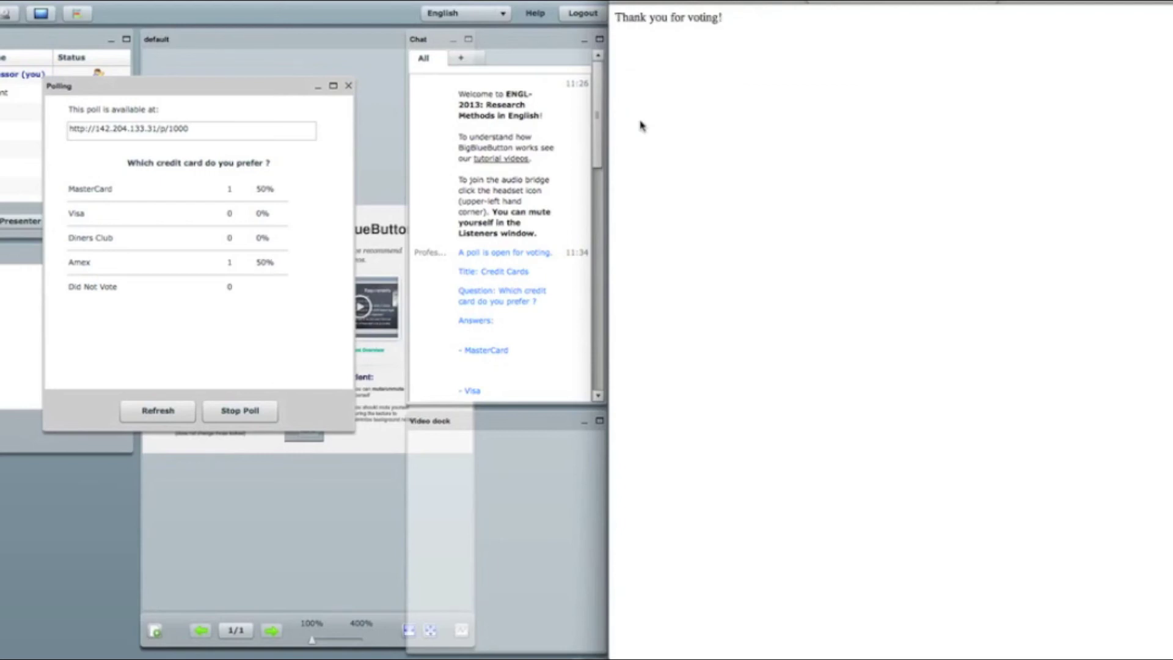
click(698, 3)
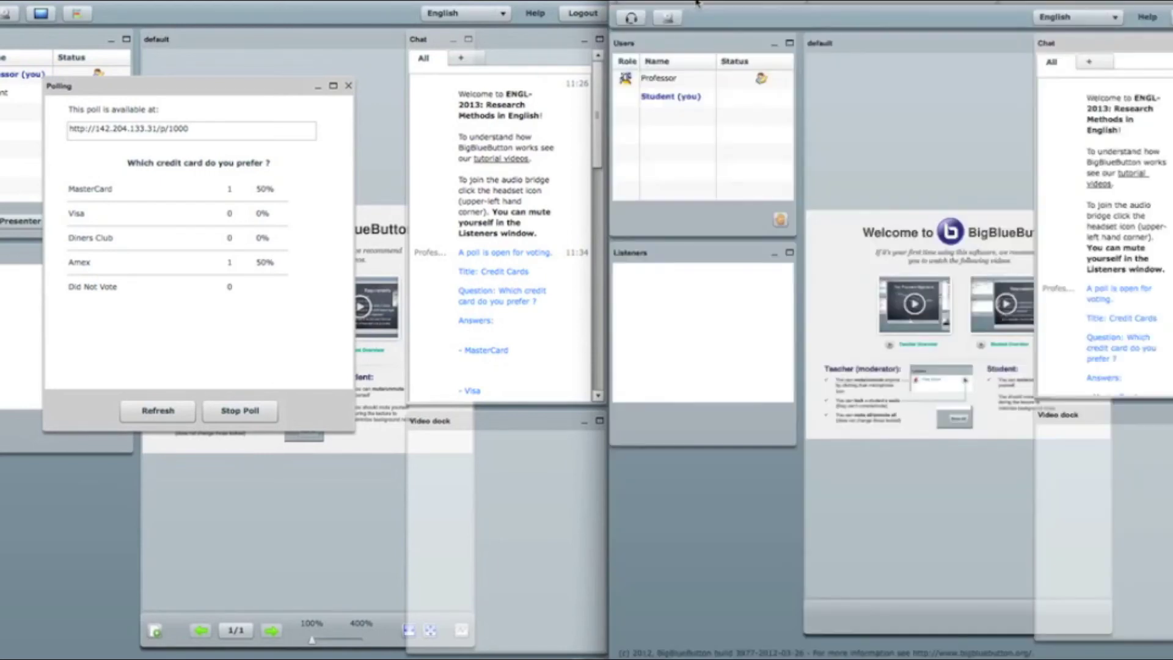
Refresh the tally to count the web vote: MasterCard 2, Visa 1, Amex 1.
click(160, 410)
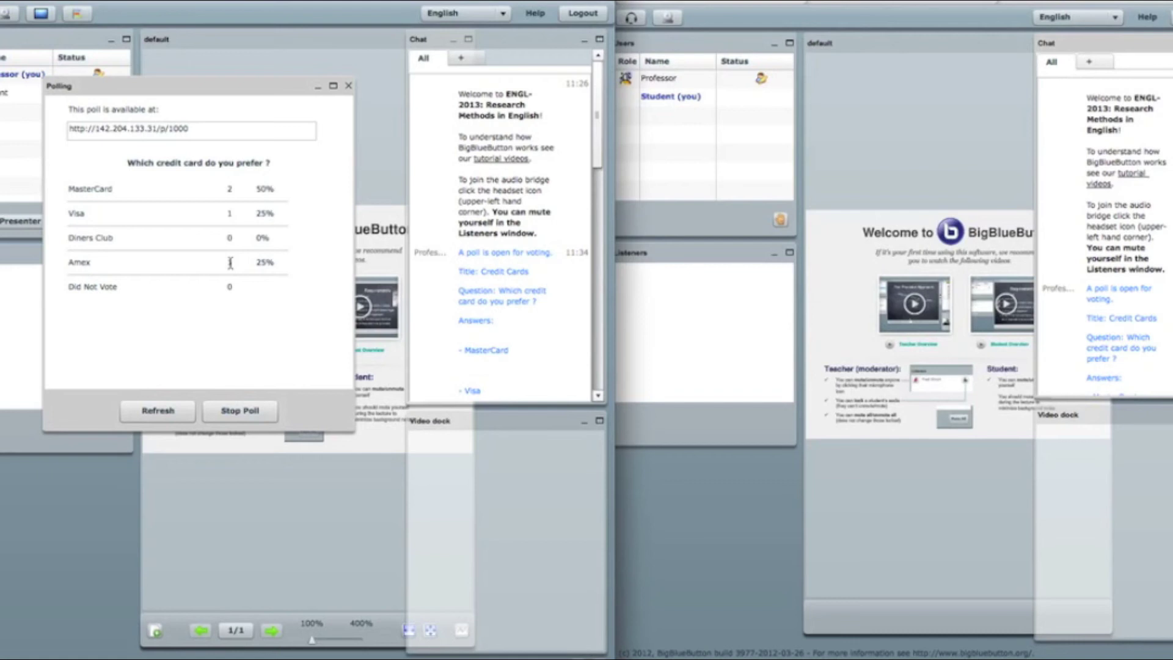
Stop the poll and repost Credit Cards at a new web address with zero votes.
click(244, 408)
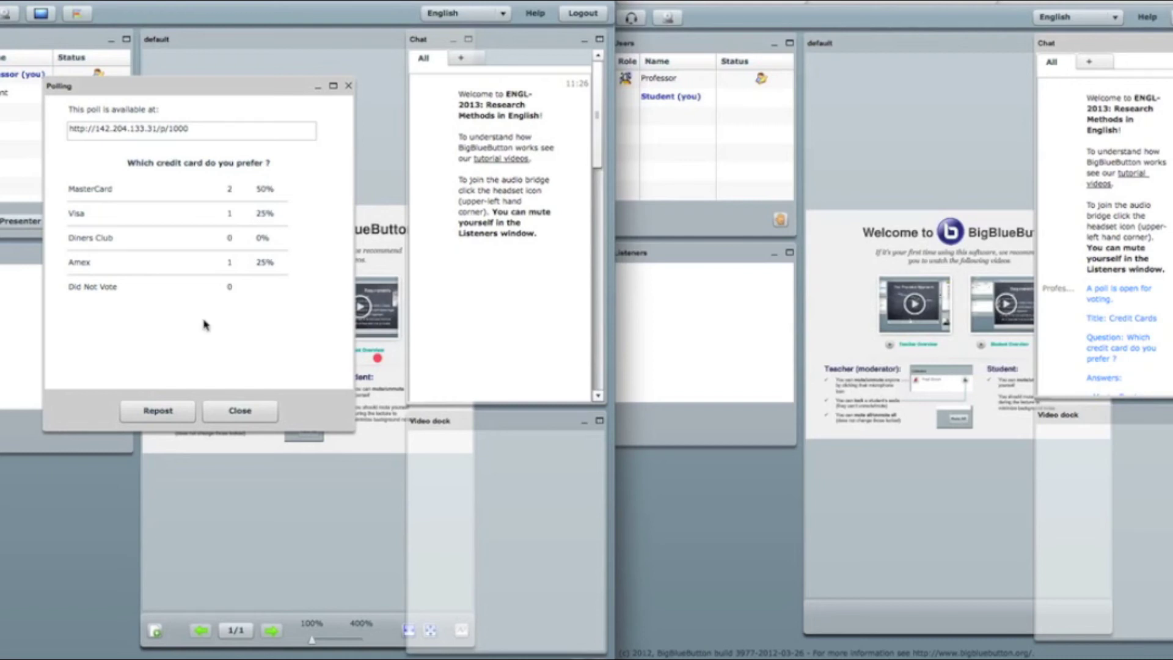
click(181, 408)
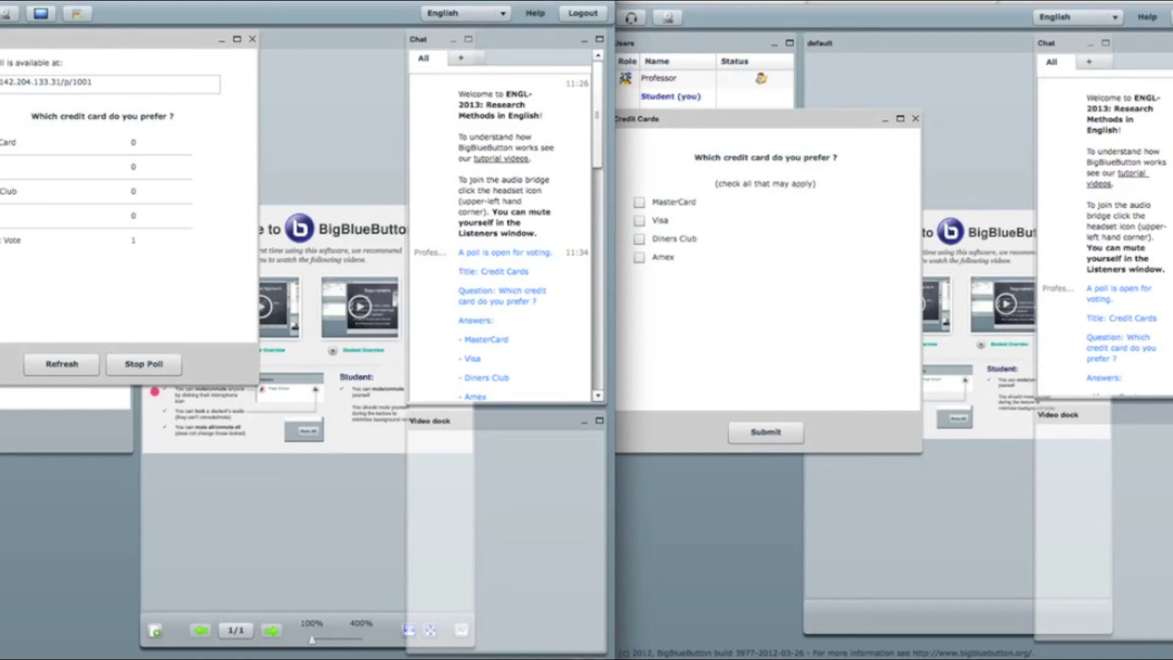
Stop the reposted poll with results published, then reopen the saved X-Credit Cards poll.
click(143, 363)
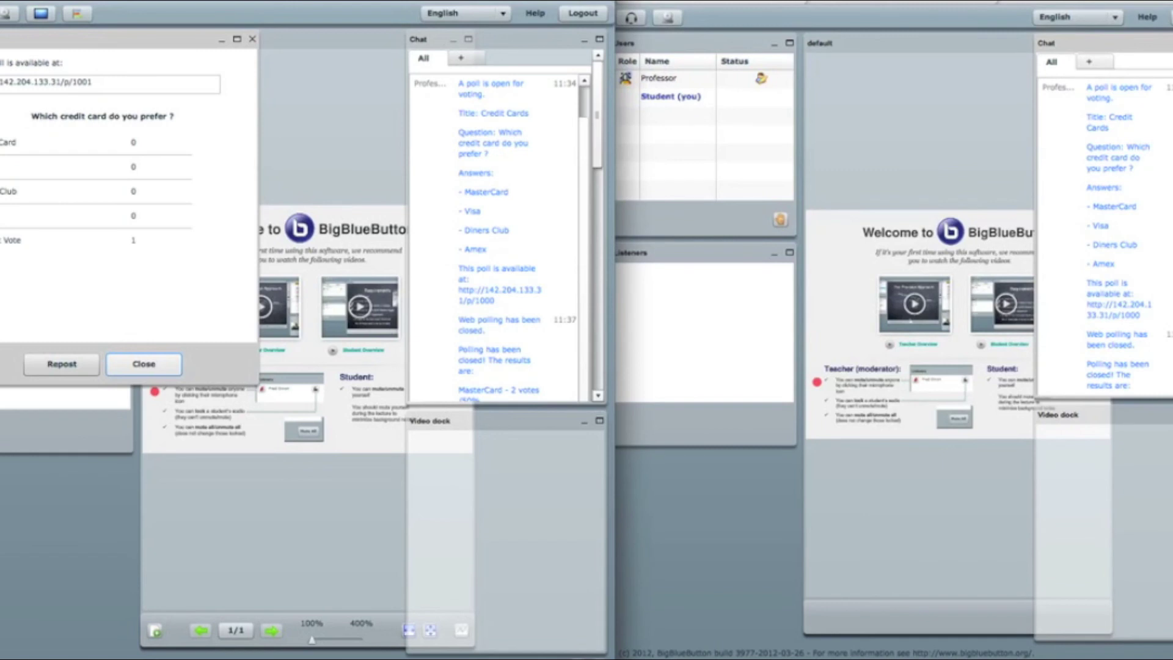
click(253, 40)
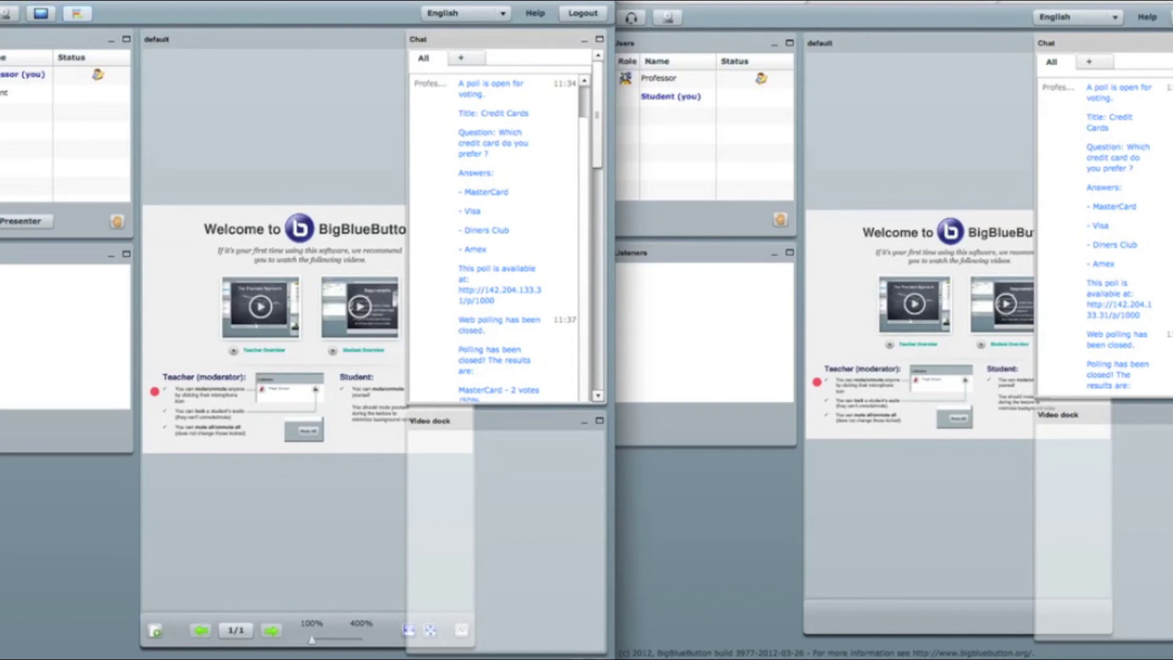
click(77, 13)
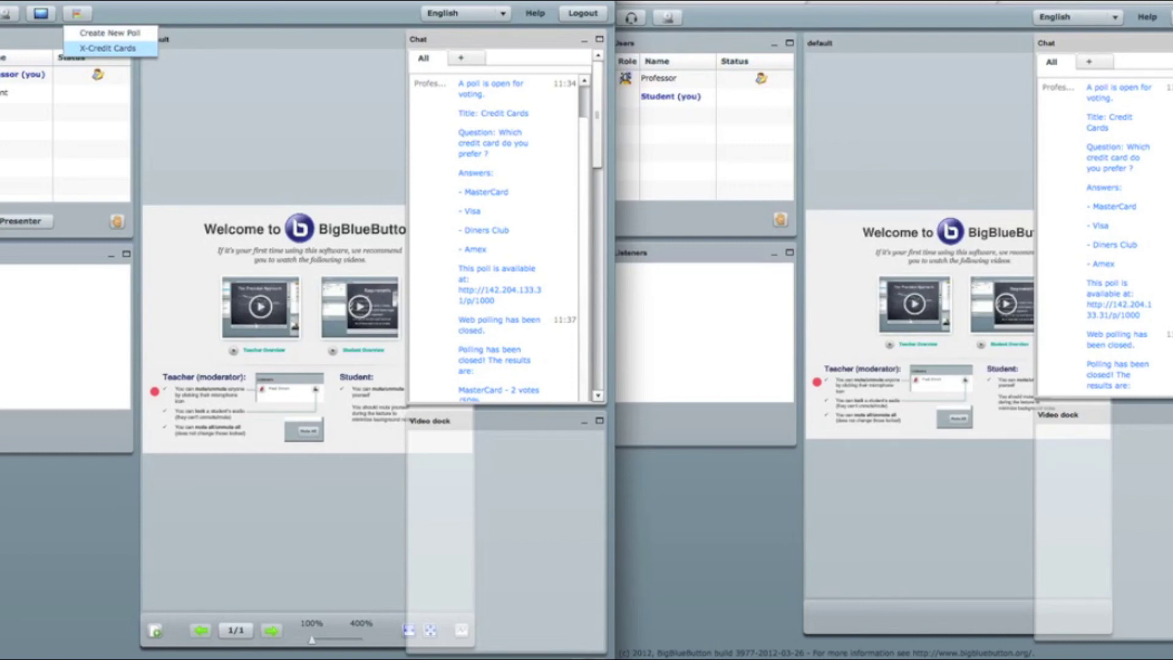
click(108, 48)
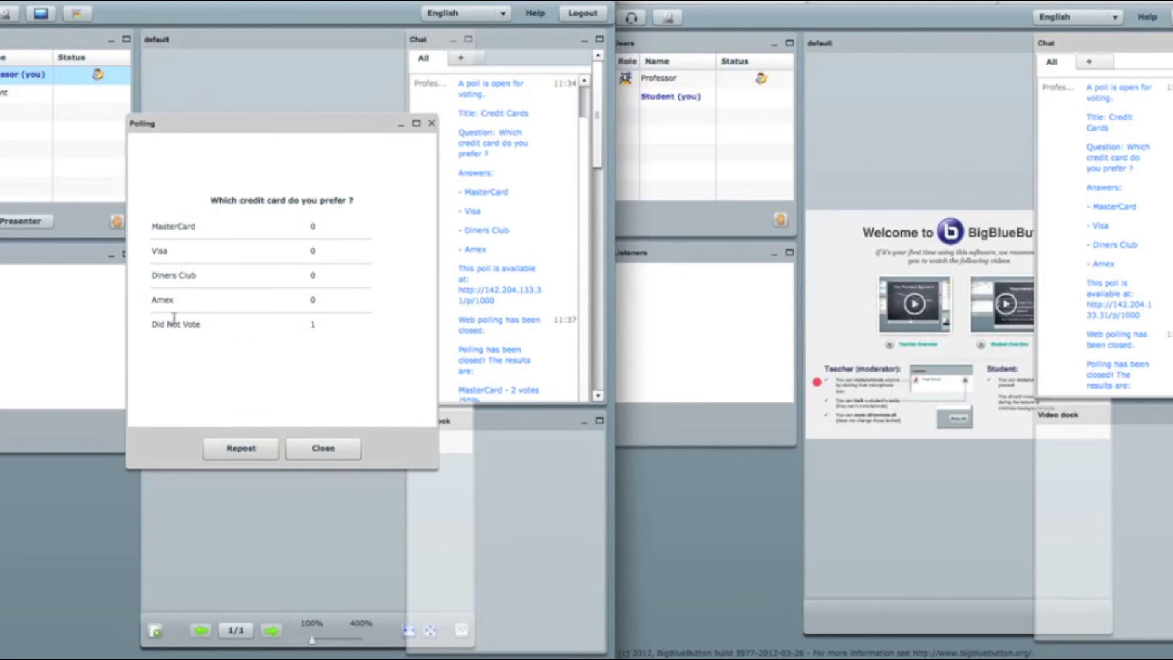
Repost the poll, vote Visa as the student, and stop it at Visa 100%.
click(249, 450)
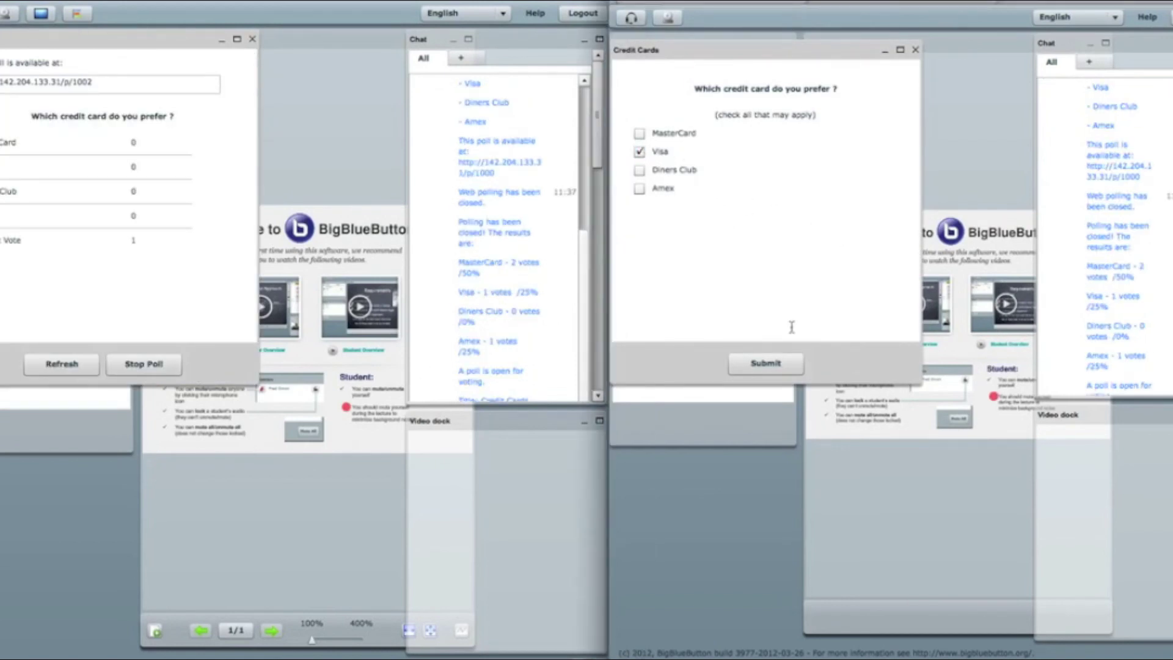
click(765, 363)
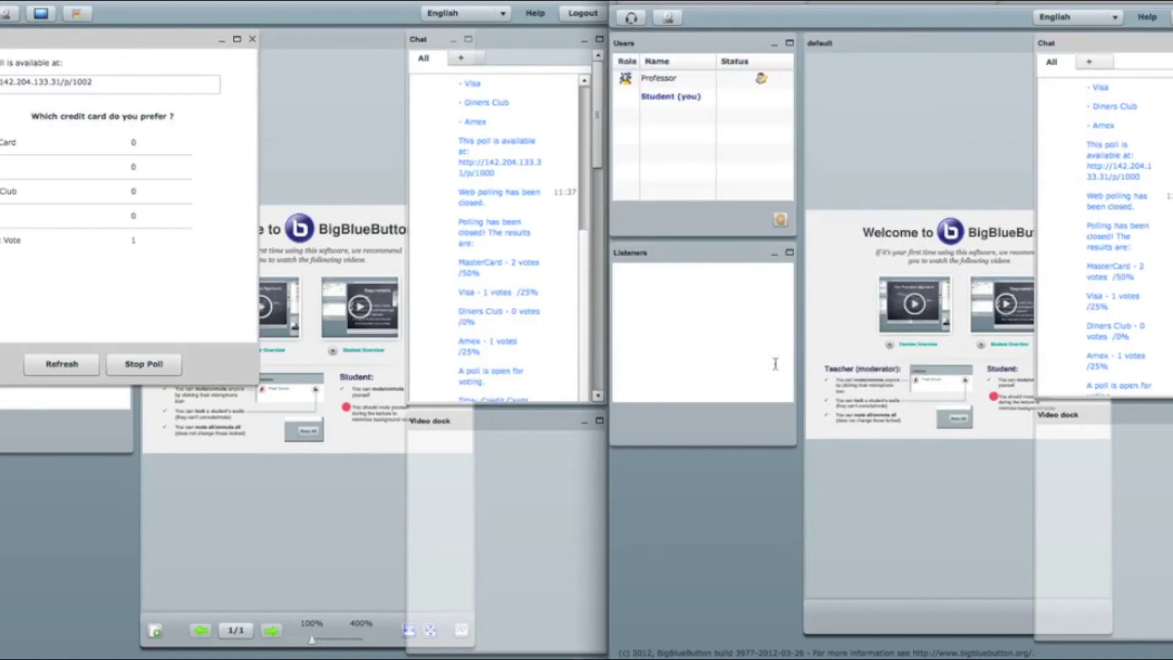
click(61, 365)
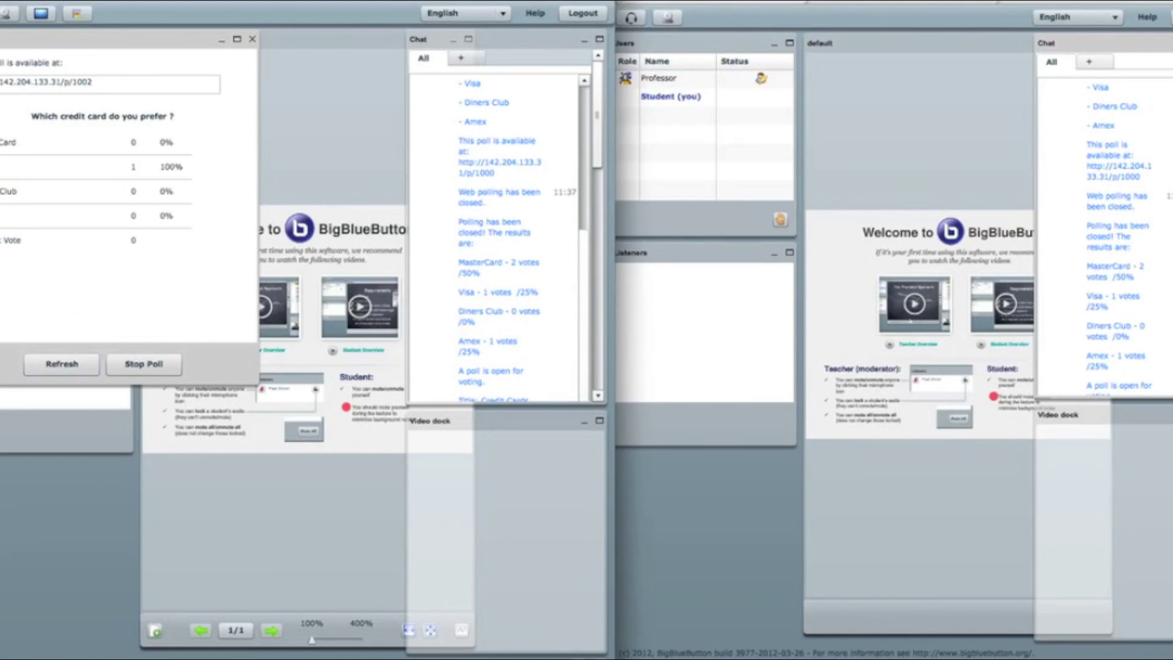
click(161, 366)
click(147, 364)
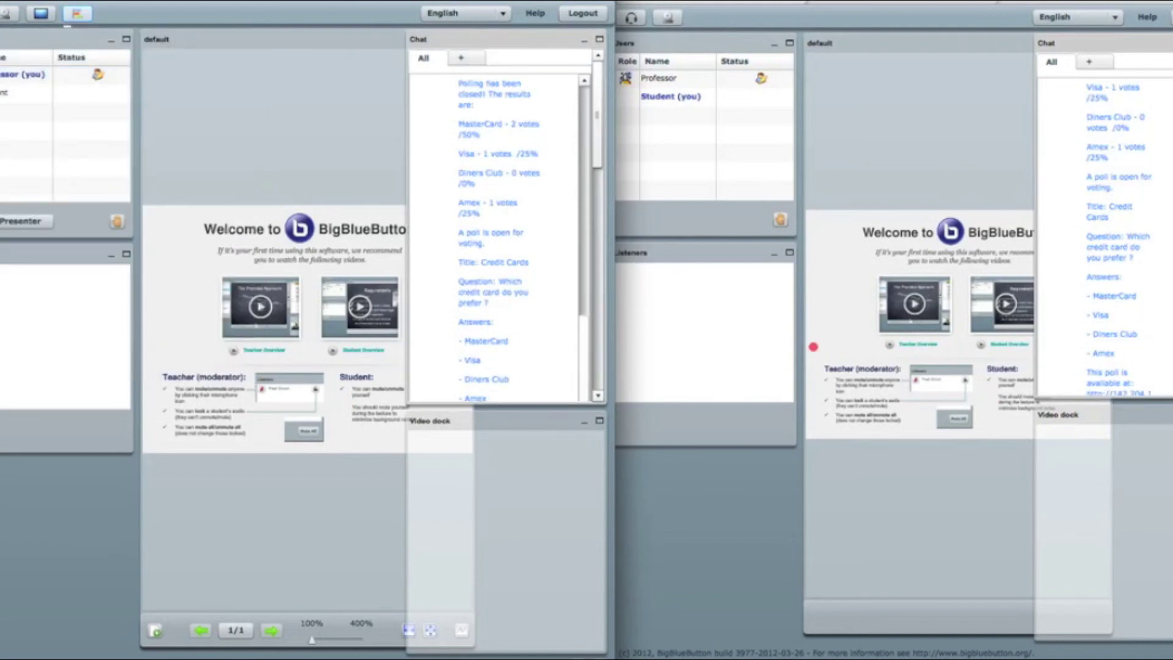
Review the saved X-Credit Cards results, then close the results window.
click(76, 14)
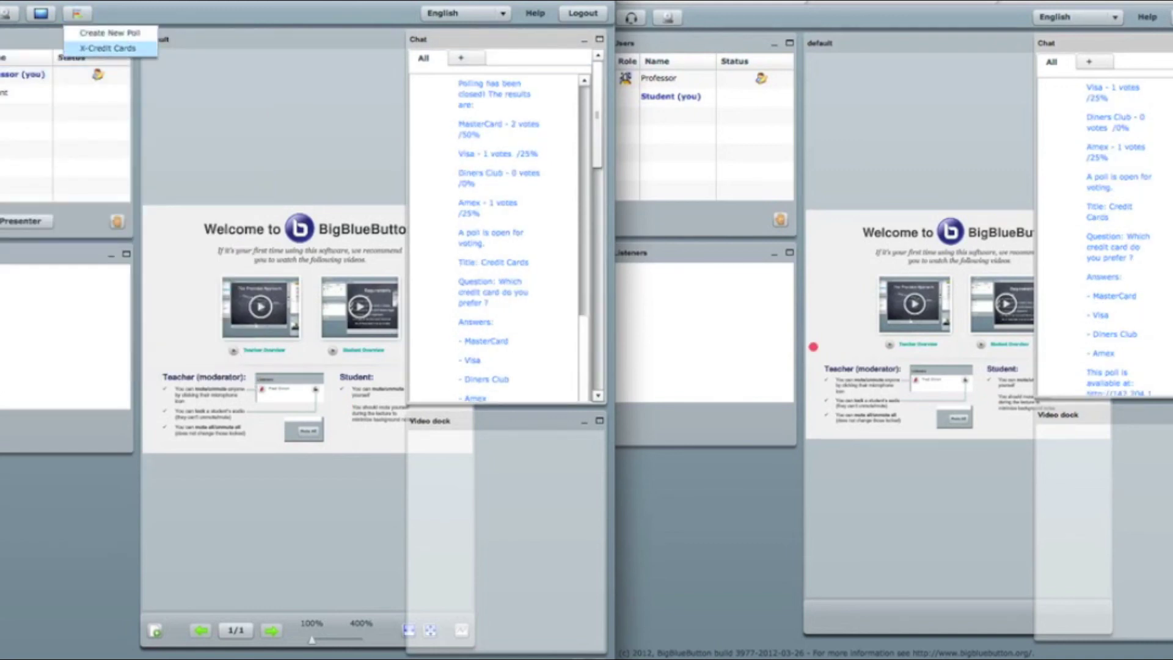
click(107, 48)
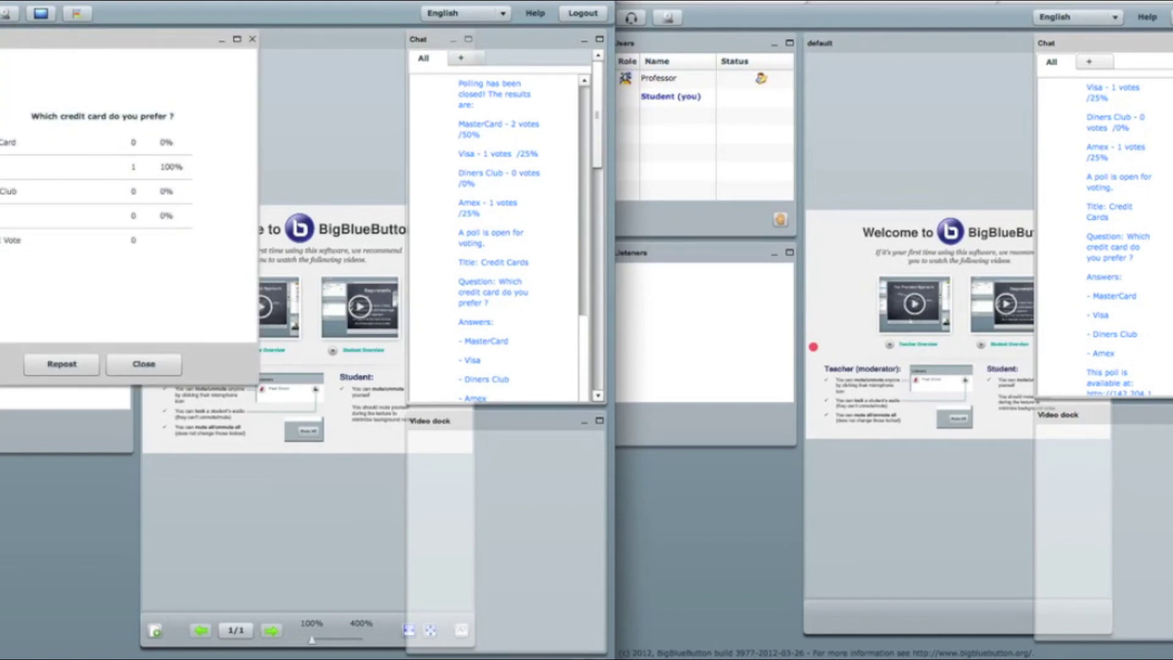
click(151, 363)
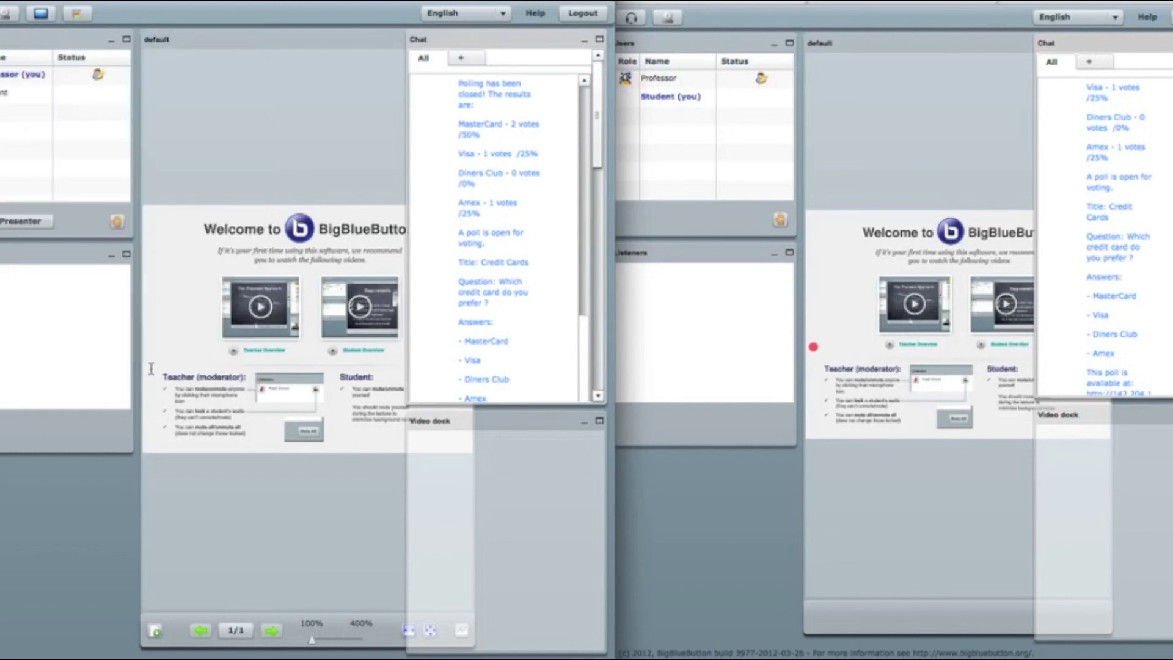